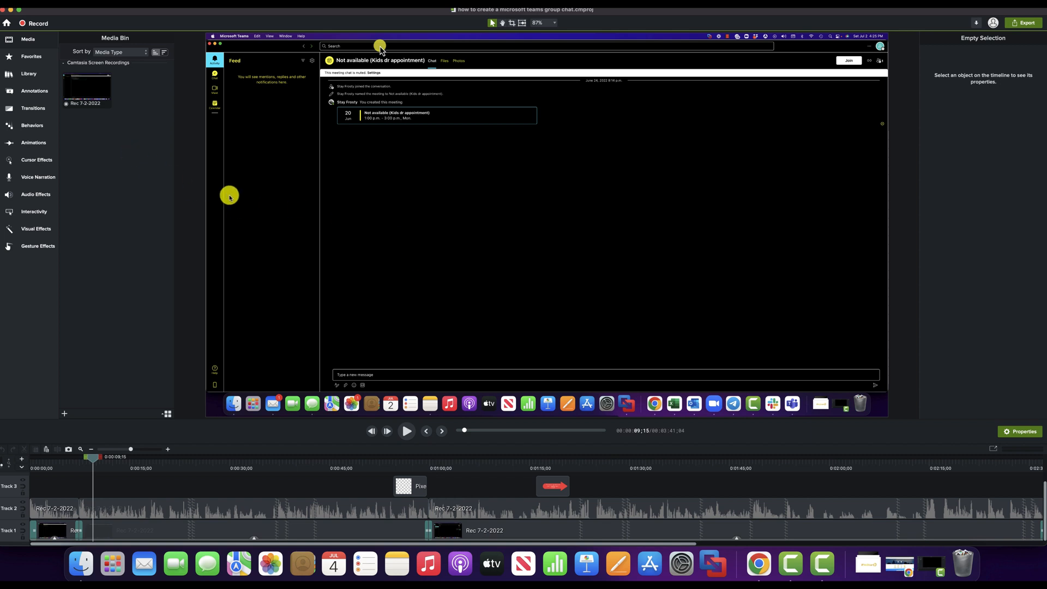
Step: Switch to the Storyblocks audio page in the browser and search the audio library for corporate
key("super+Tab")
key("super+Tab")
key("super+Tab")
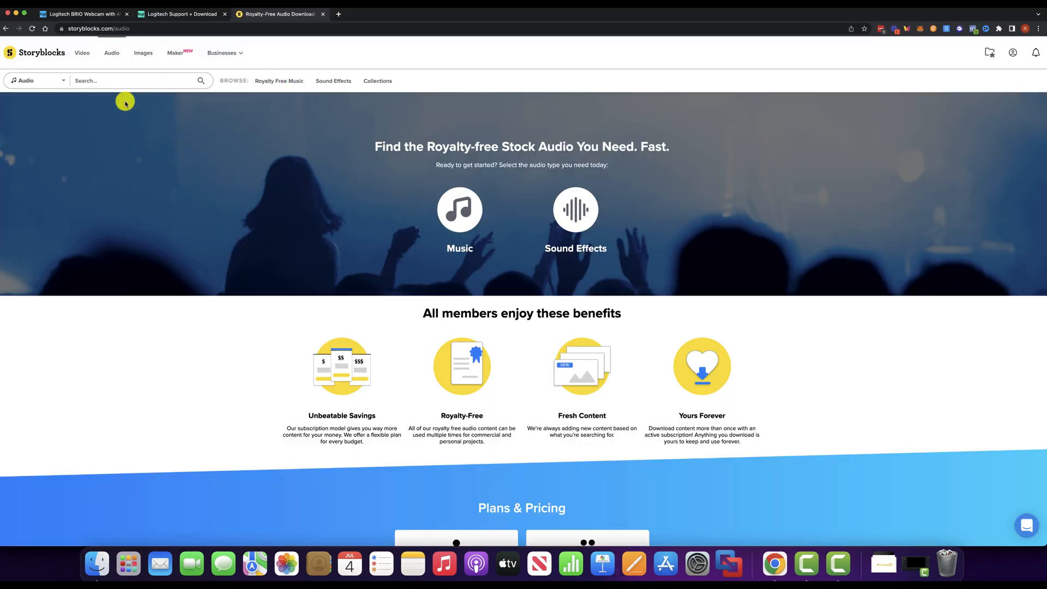
scroll(205, 144, "down", 5)
scroll(205, 146, "up", 5)
mouse_move(276, 82)
type("ate")
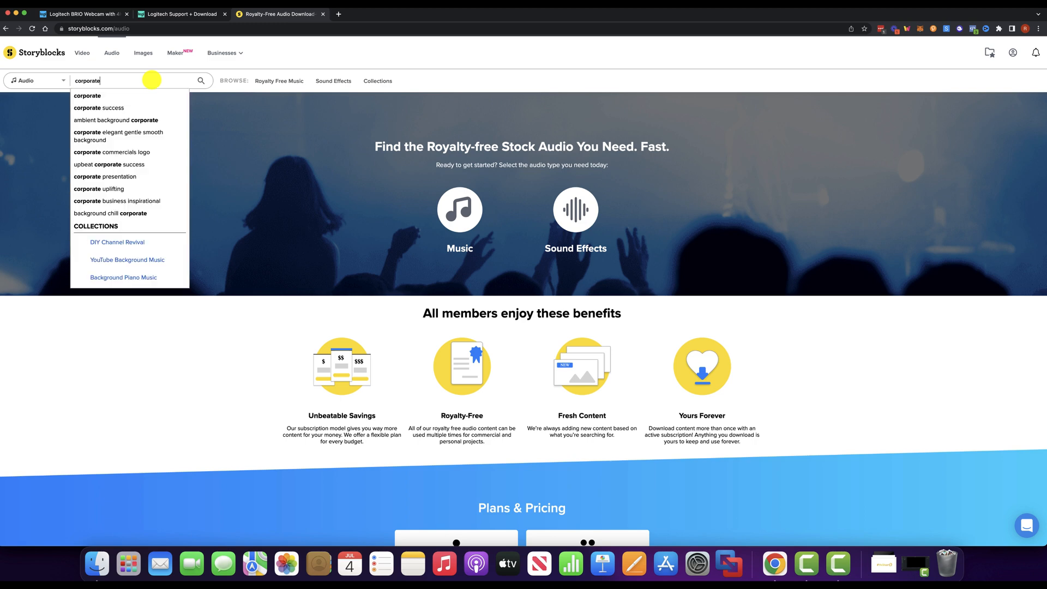
key("Return")
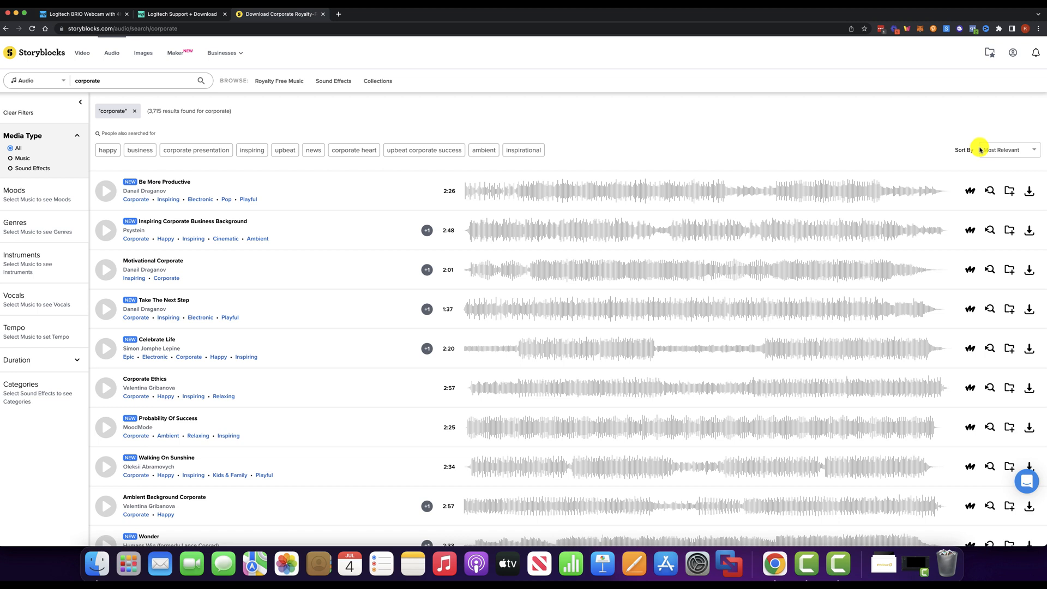
Step: Sort the audio results by Most Downloaded and preview the tracks Happy And Inspiring and Simplicity
left_click(1010, 150)
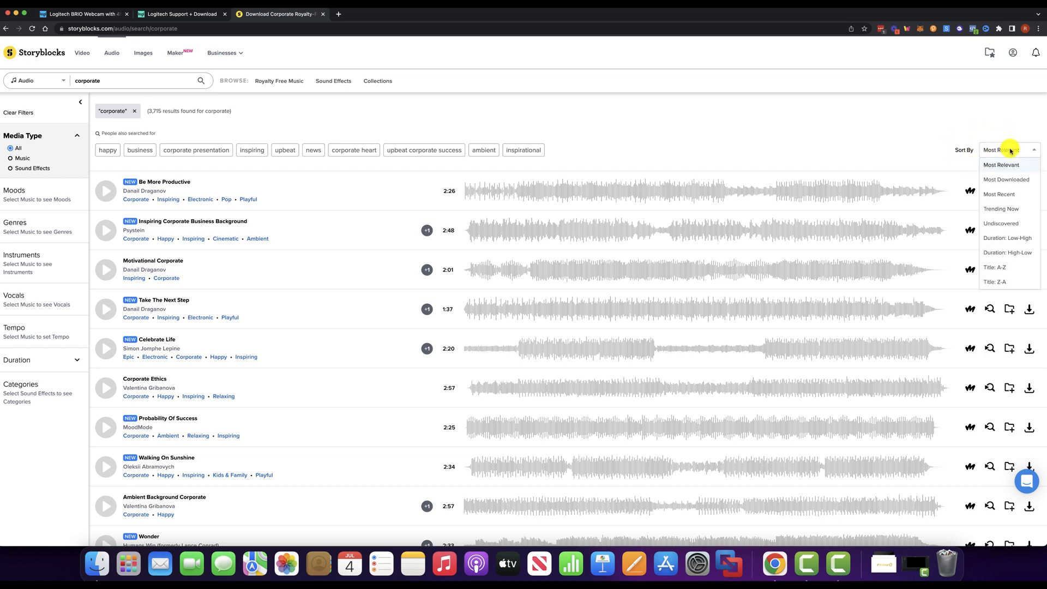
left_click(994, 180)
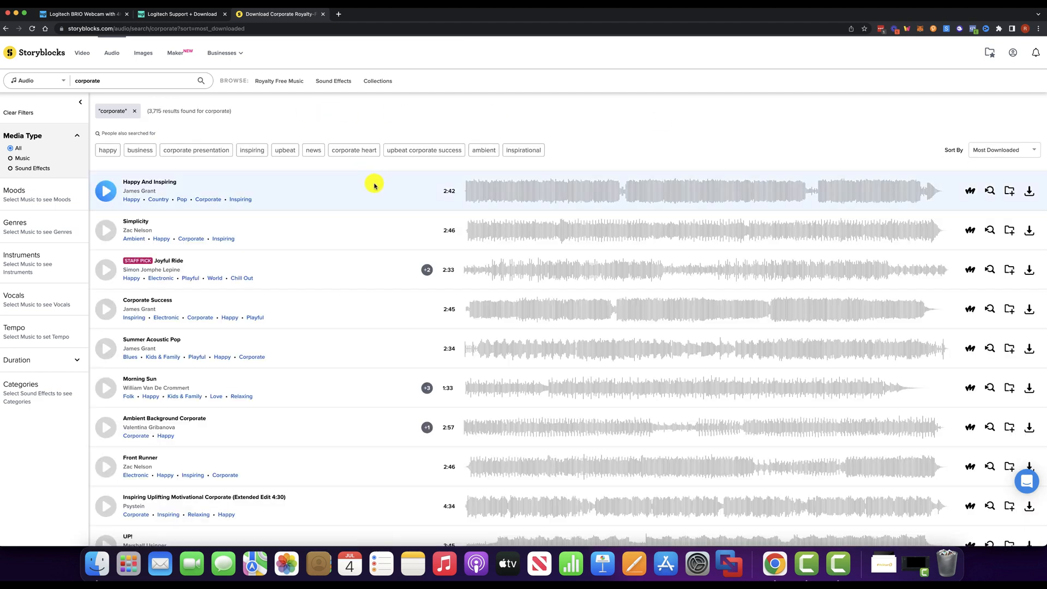
left_click(107, 193)
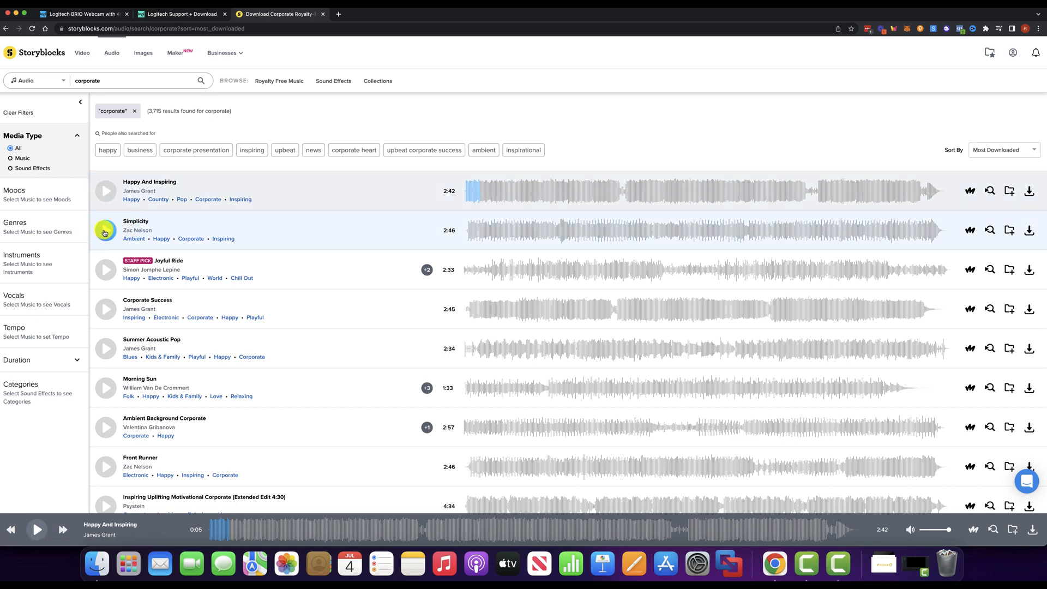
left_click(104, 231)
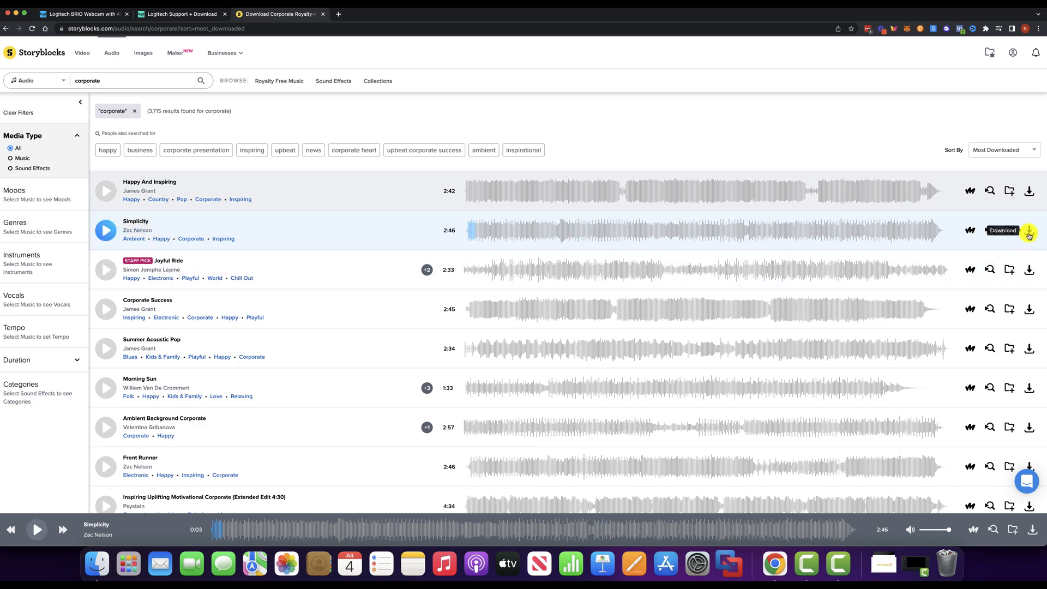
Step: Download the Simplicity track in MP3 format
left_click(1029, 232)
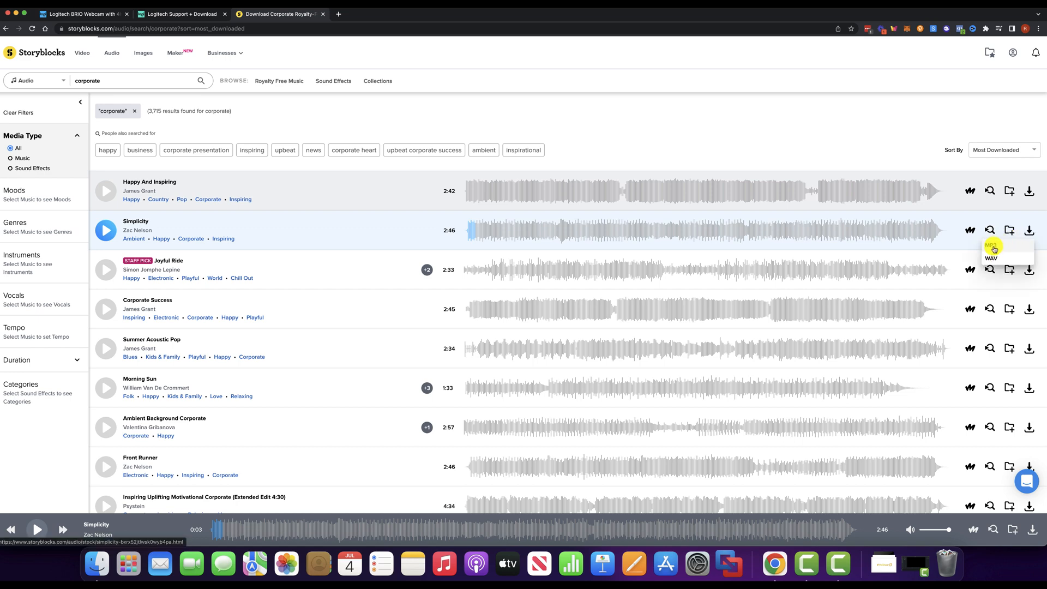
left_click(994, 247)
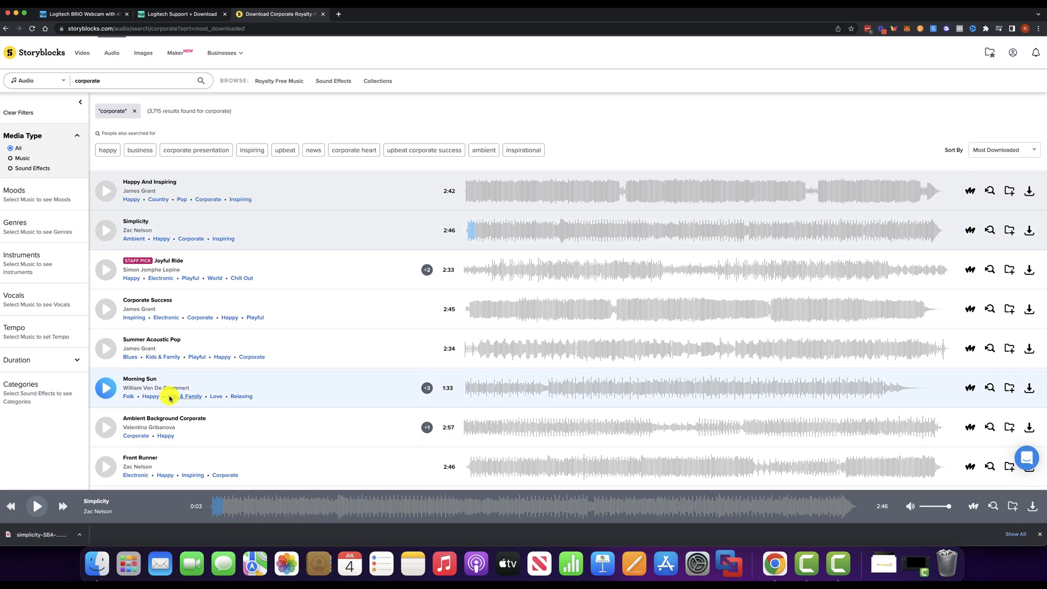
left_click(38, 505)
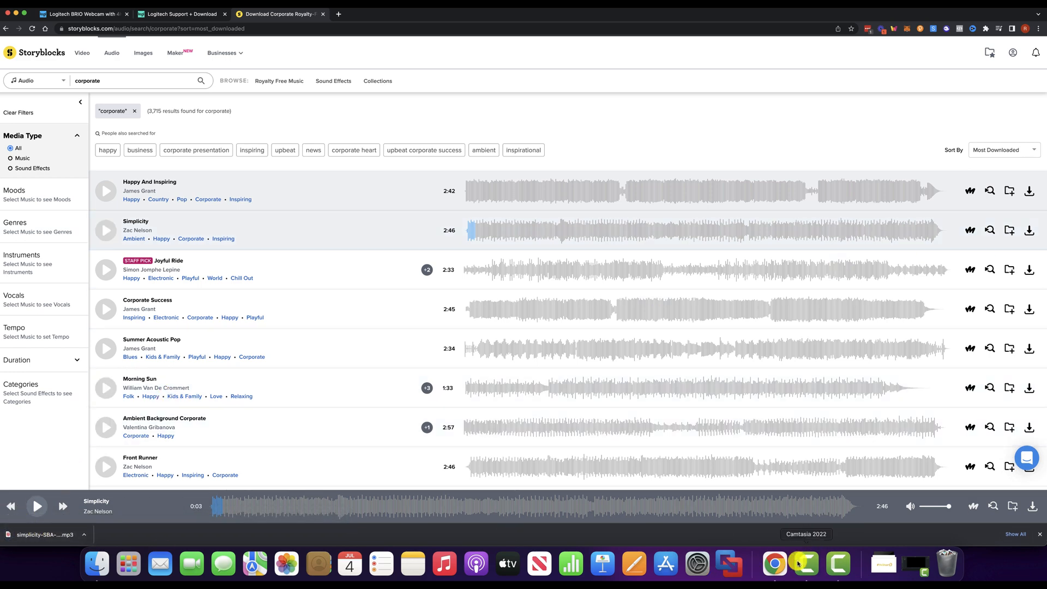
Step: Switch to Camtasia and import the downloaded simplicity MP3 from the Downloads folder into the media bin
left_click(825, 560)
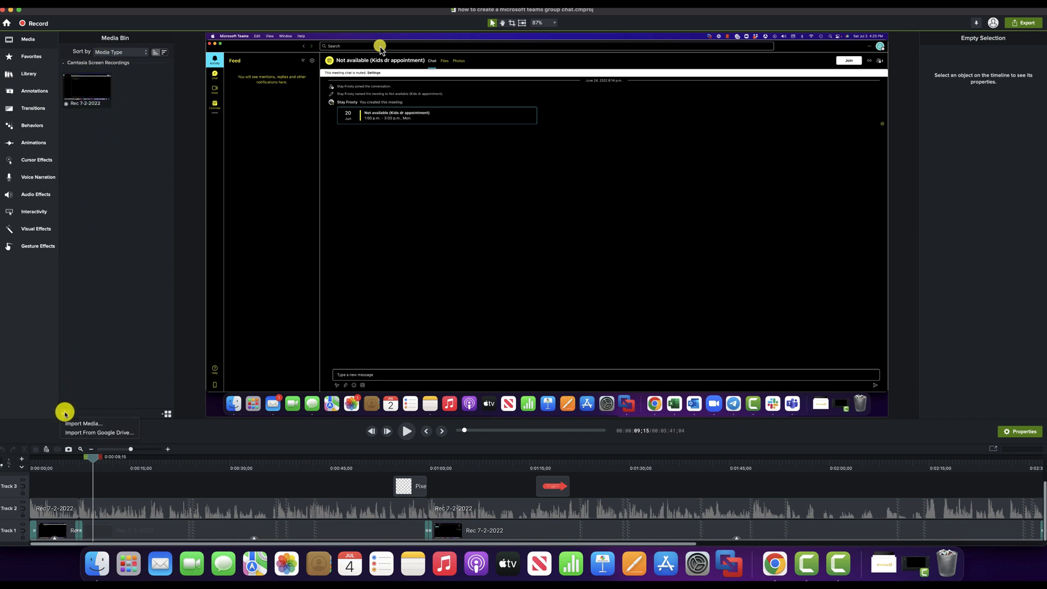
left_click(80, 424)
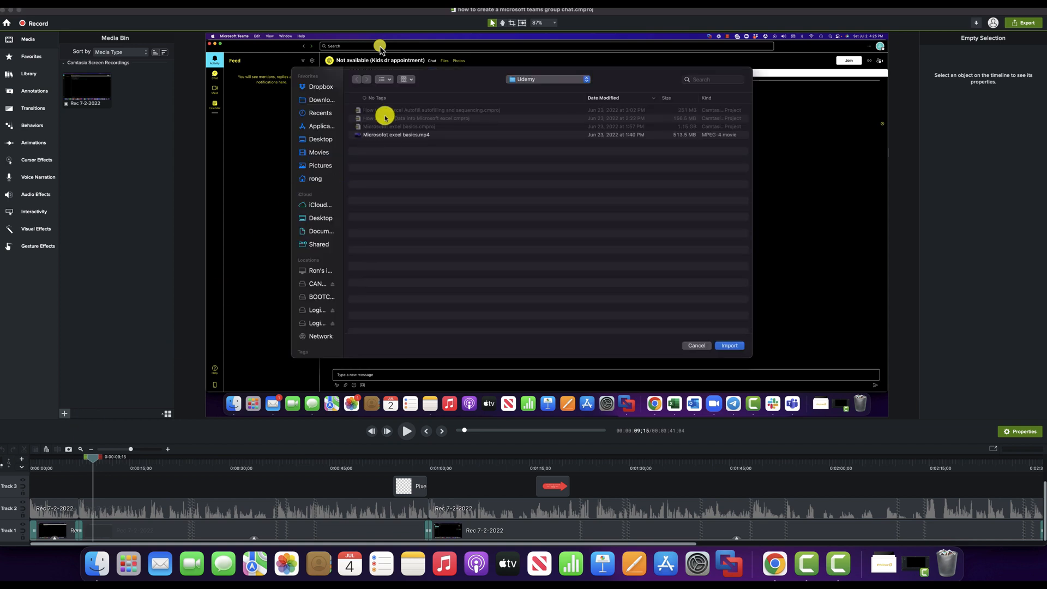
left_click(327, 98)
double_click(384, 112)
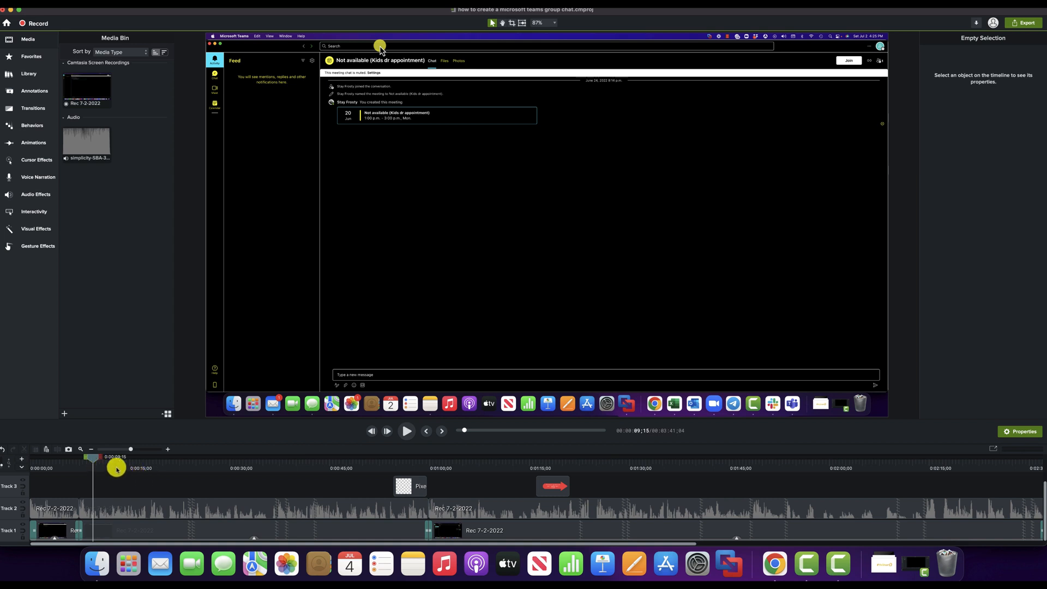
Step: Return the playhead to the start and place the simplicity audio on a new track above the others, starting at about 0:00:05
left_click_drag(90, 458, 19, 463)
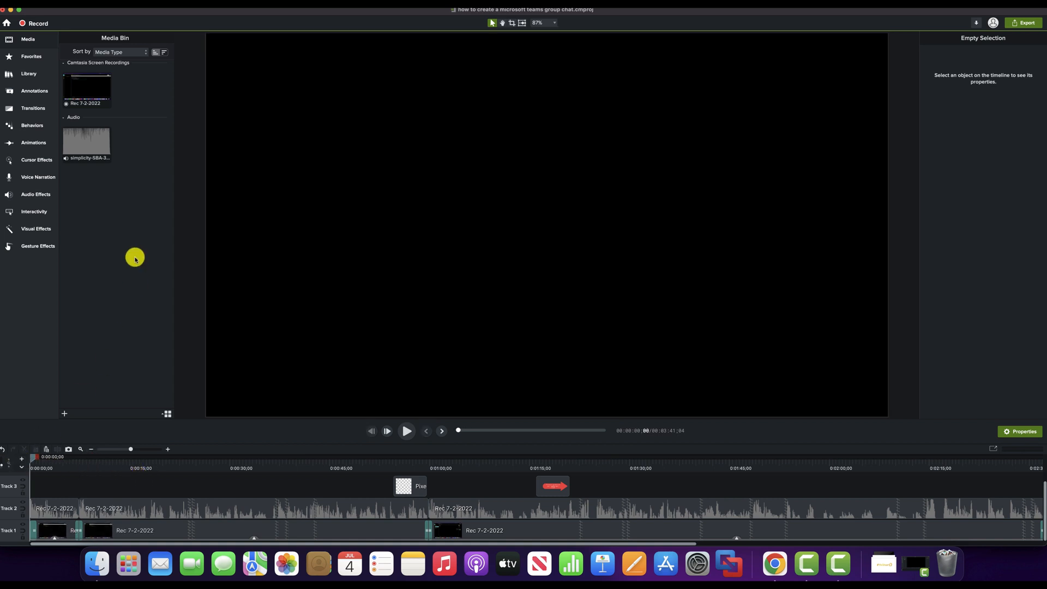
left_click_drag(104, 155, 51, 486)
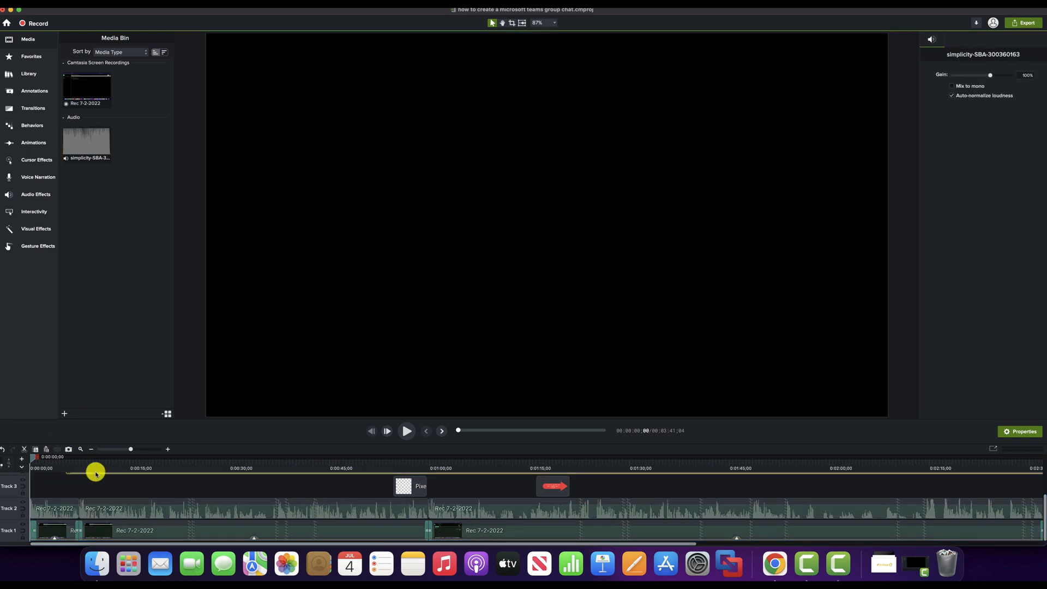
left_click_drag(271, 445, 285, 391)
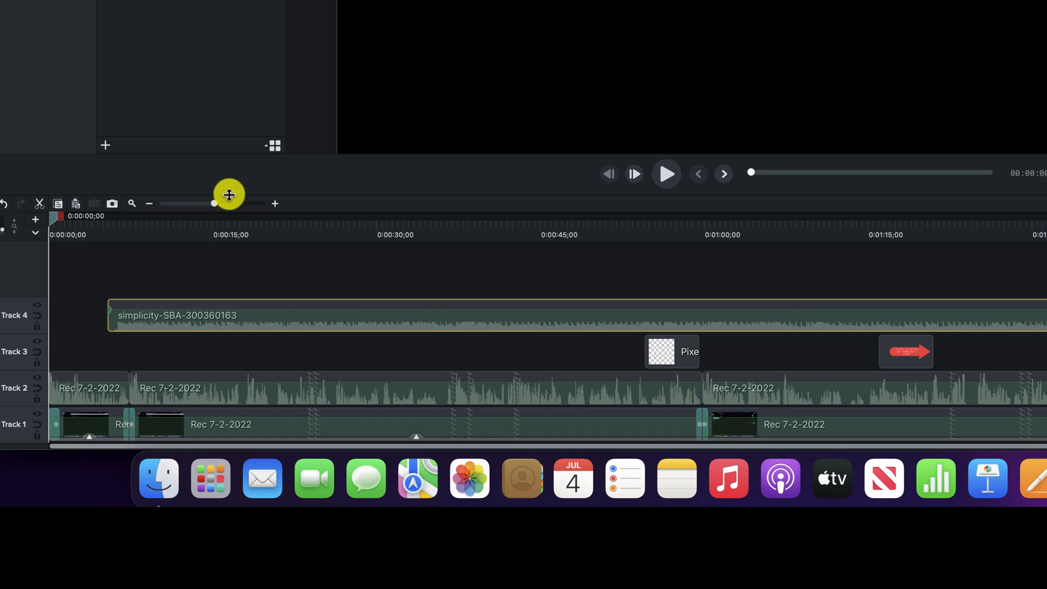
Step: Move the simplicity clip to the start of the timeline and trim its end to the transition at about 0:01:00
left_click_drag(215, 203, 209, 203)
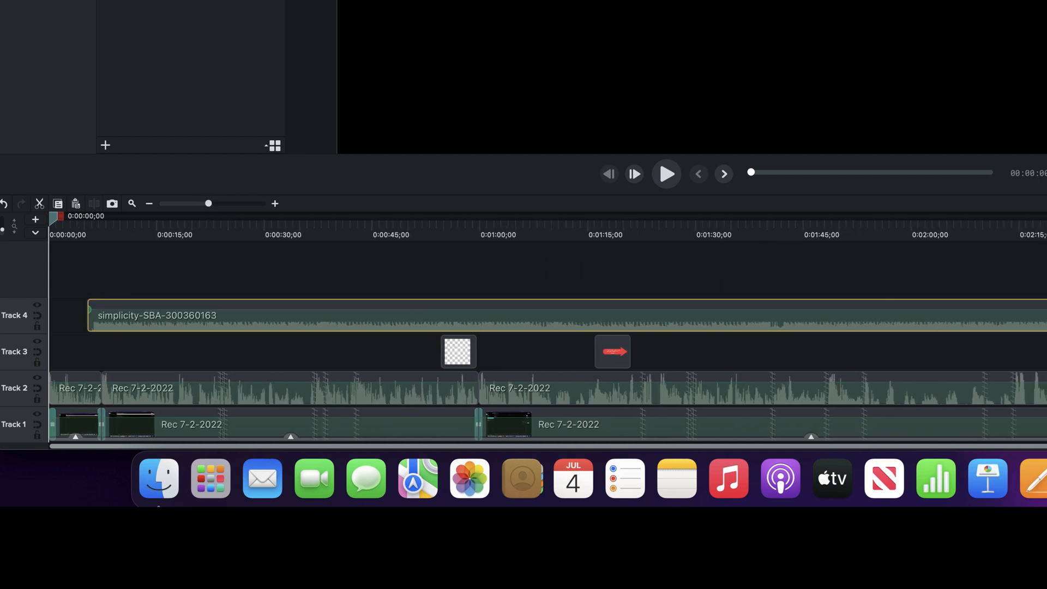
left_click_drag(1045, 300, 623, 287)
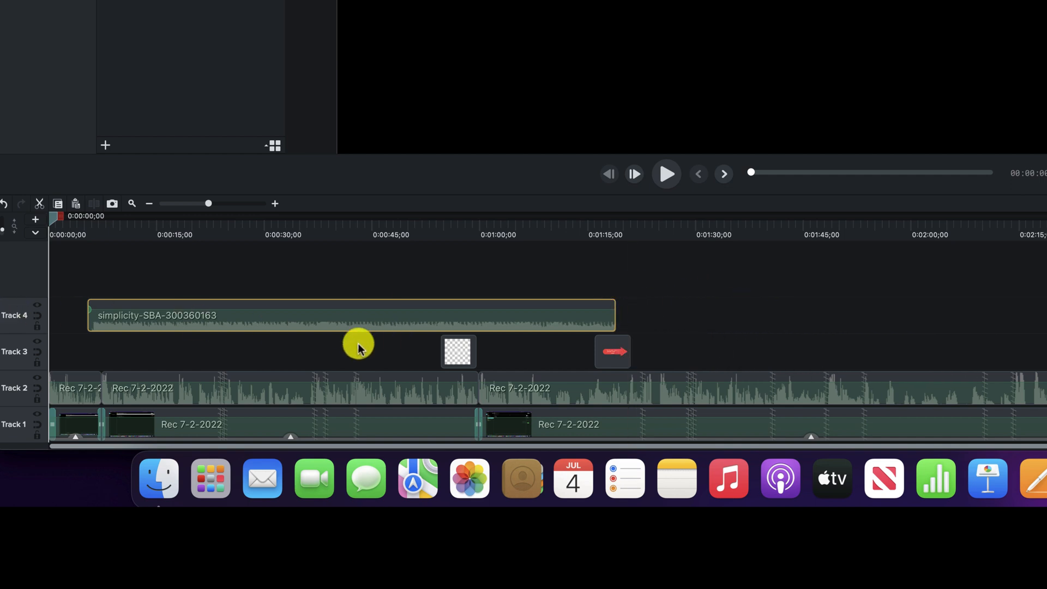
mouse_move(309, 308)
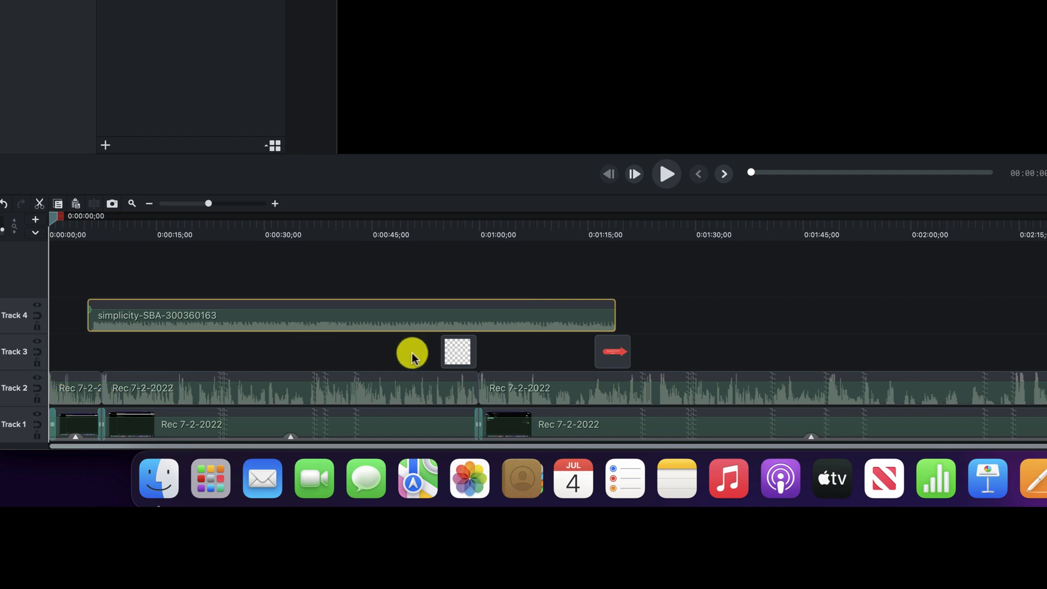
left_click_drag(475, 323, 439, 323)
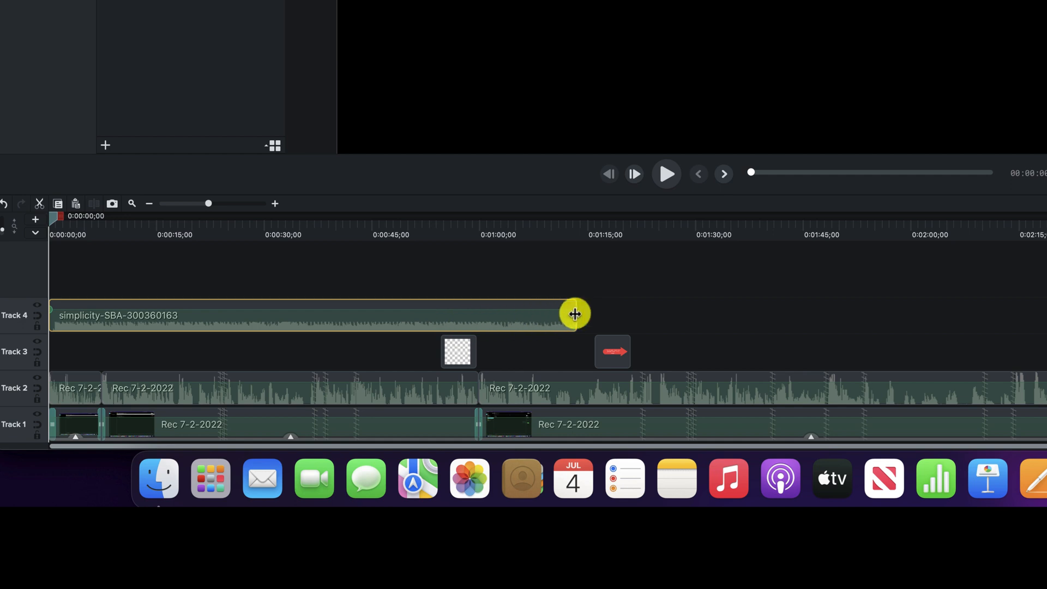
left_click_drag(573, 311, 475, 316)
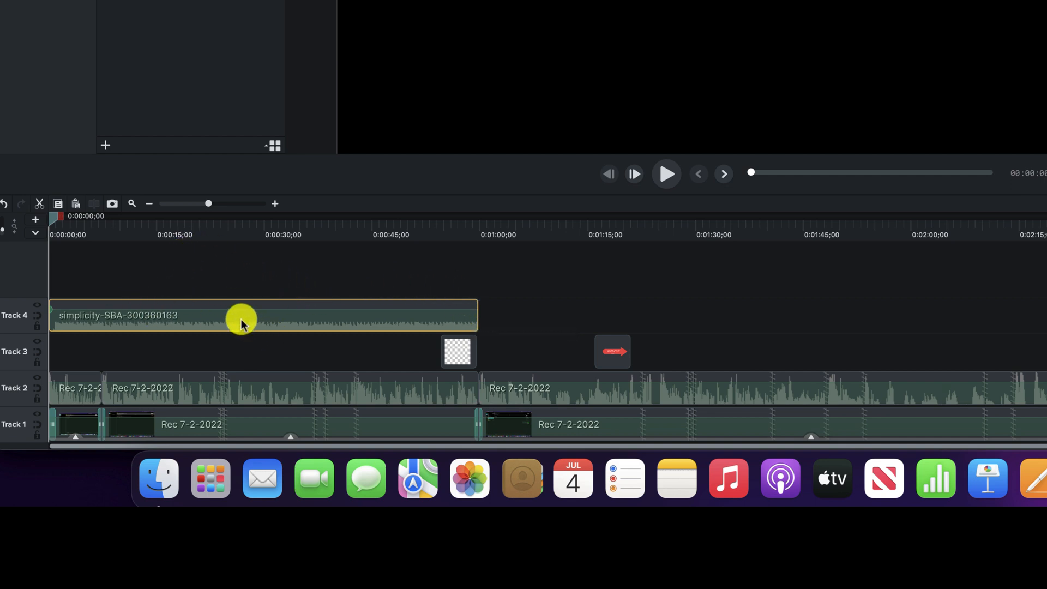
Step: Move the simplicity clip to a new track starting at about 0:00:41, and place the playhead at 0:00:30;13
left_click_drag(240, 318, 538, 297)
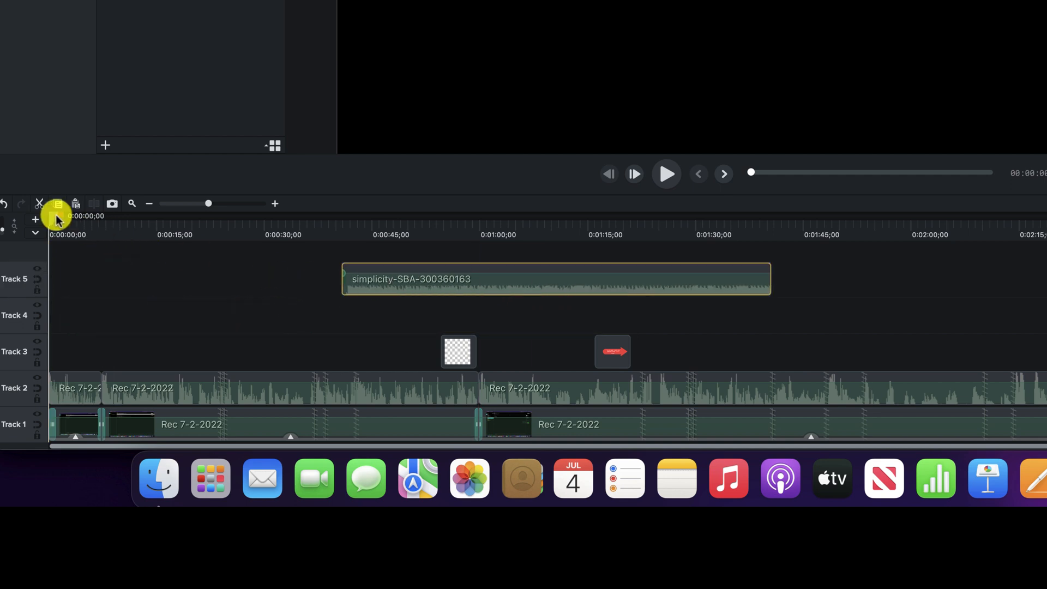
left_click_drag(52, 216, 247, 240)
key("space")
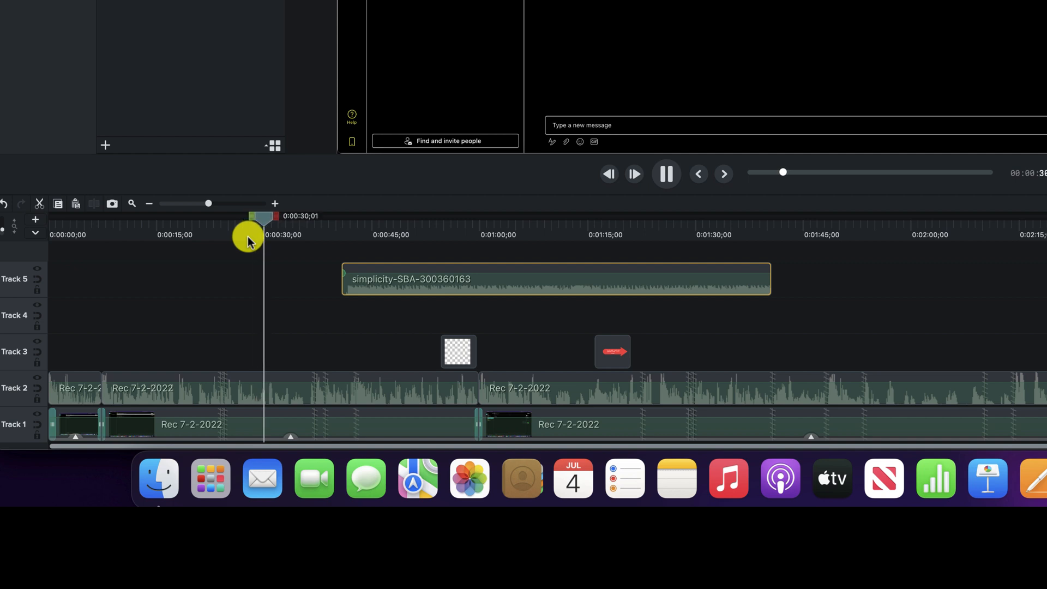
key("space")
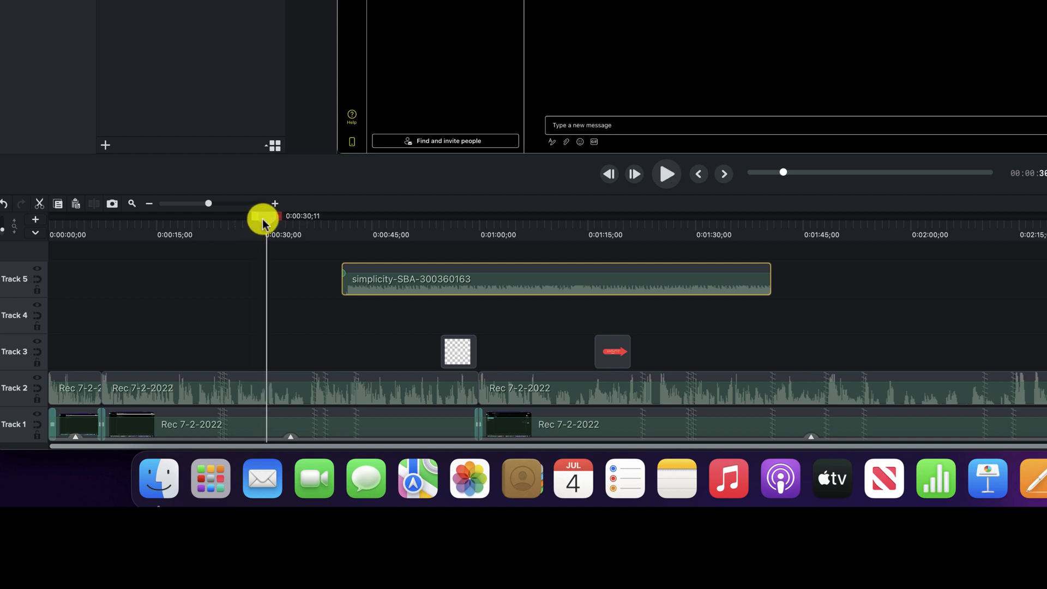
left_click_drag(263, 221, 282, 230)
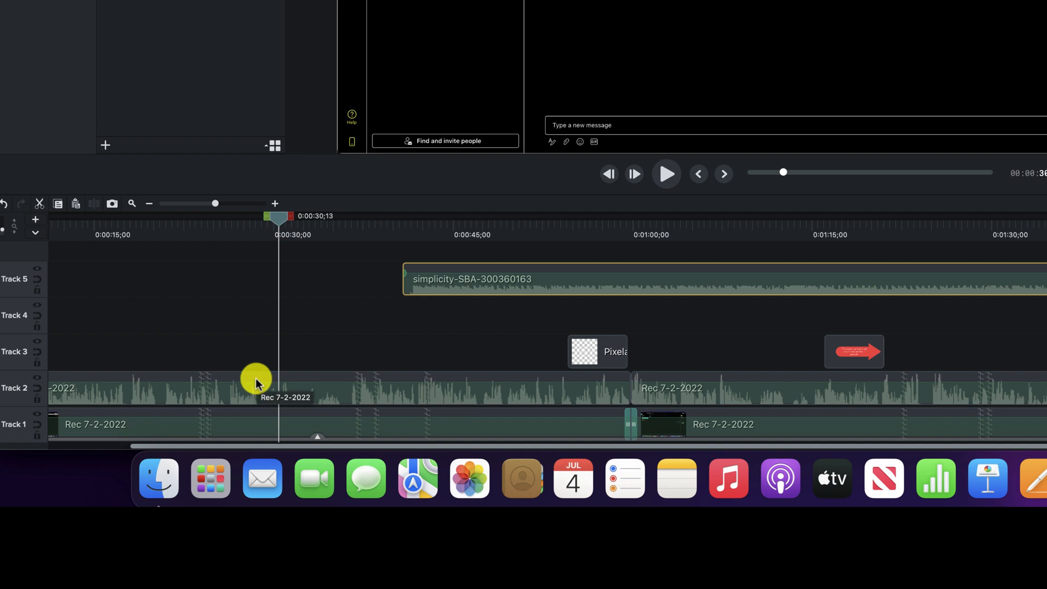
Step: Select all timeline media and split it at the playhead at 0:00:30;13, then clear the selection
key("super+a")
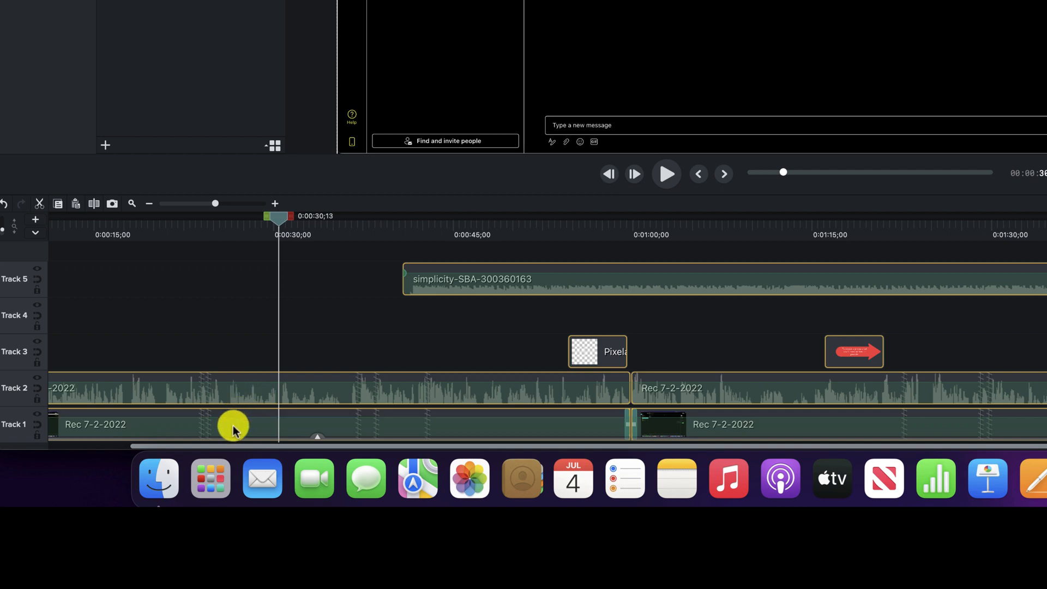
left_click(93, 206)
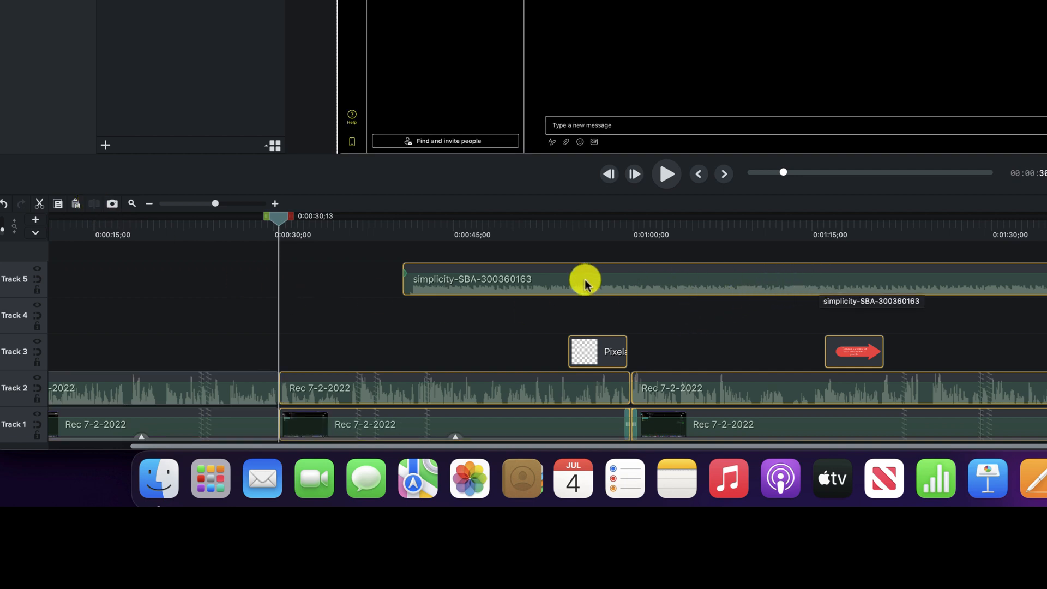
left_click_drag(405, 283, 405, 284)
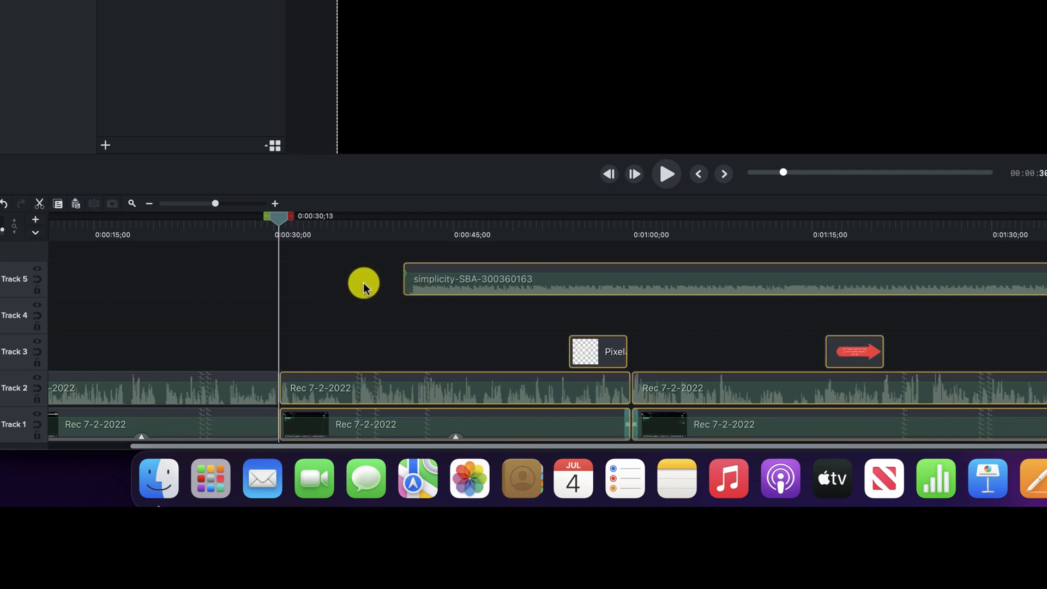
left_click(364, 286)
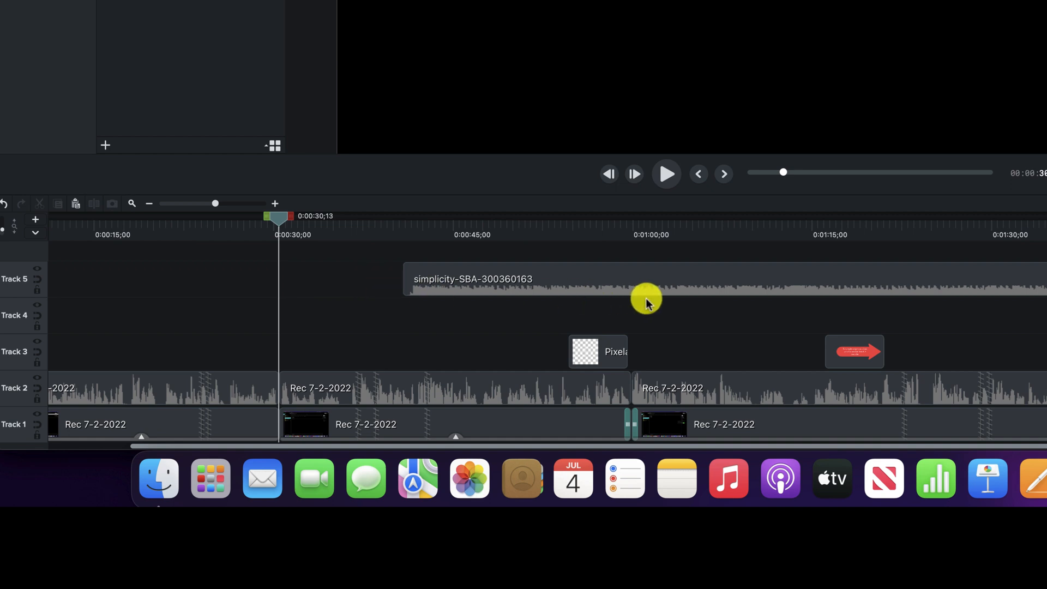
Step: Move the simplicity clip to start at the split at 0:00:30;13 and trim its end to the transition at about 0:01:00
left_click(740, 282)
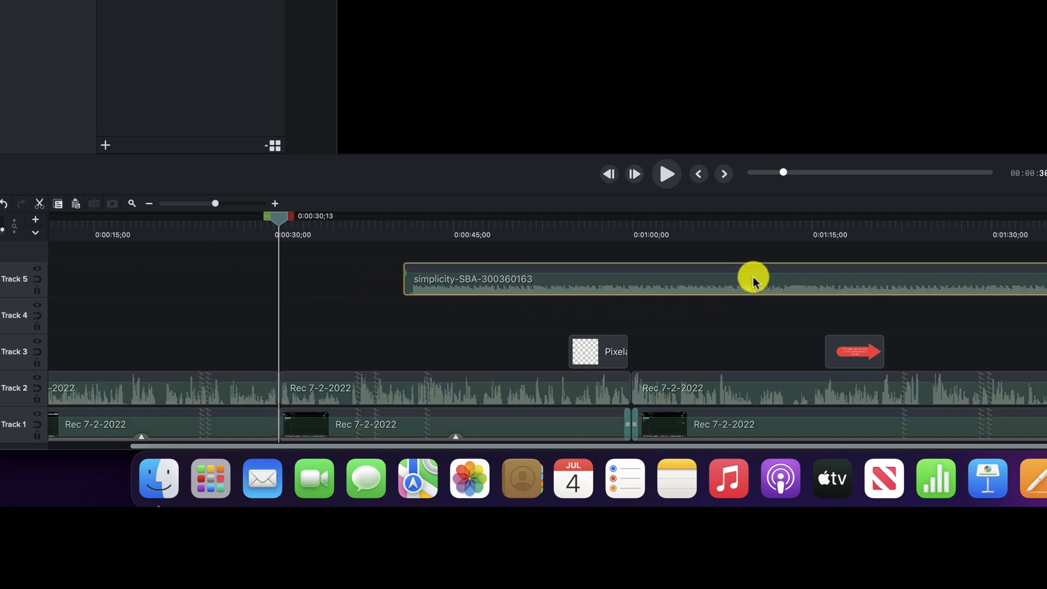
mouse_move(401, 286)
left_mouse_down()
mouse_move(420, 288)
mouse_move(386, 288)
mouse_move(428, 290)
mouse_move(385, 298)
mouse_move(419, 283)
left_mouse_up()
left_click_drag(587, 282, 454, 287)
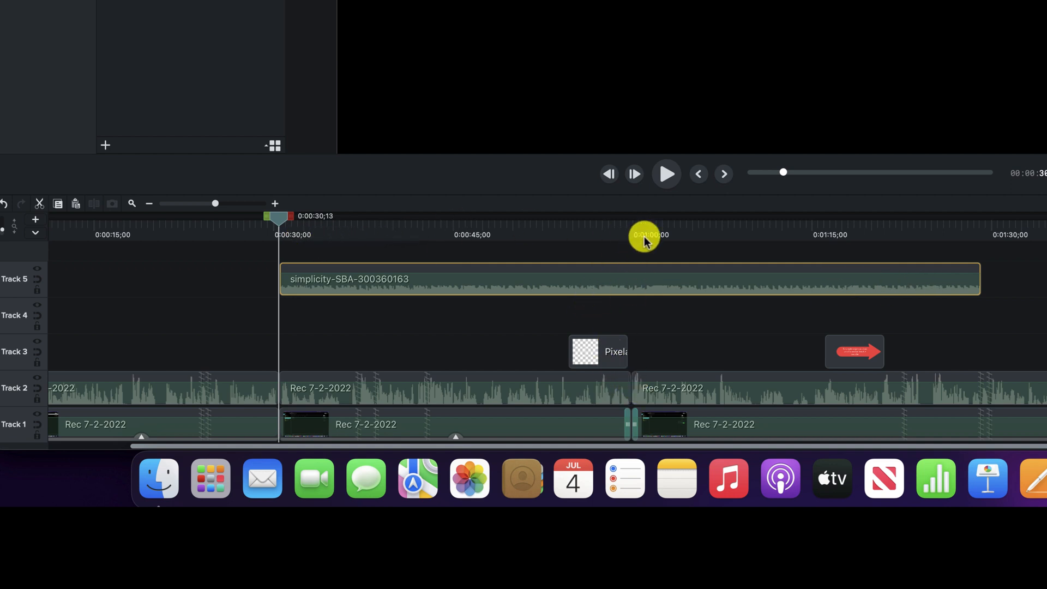
left_click_drag(980, 286, 637, 300)
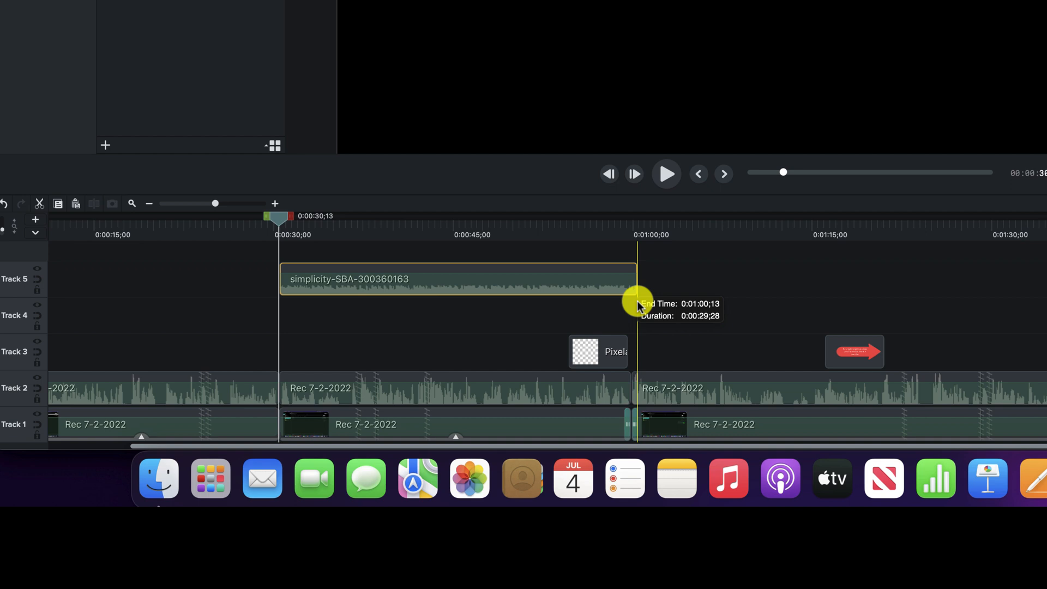
left_click_drag(636, 301, 633, 303)
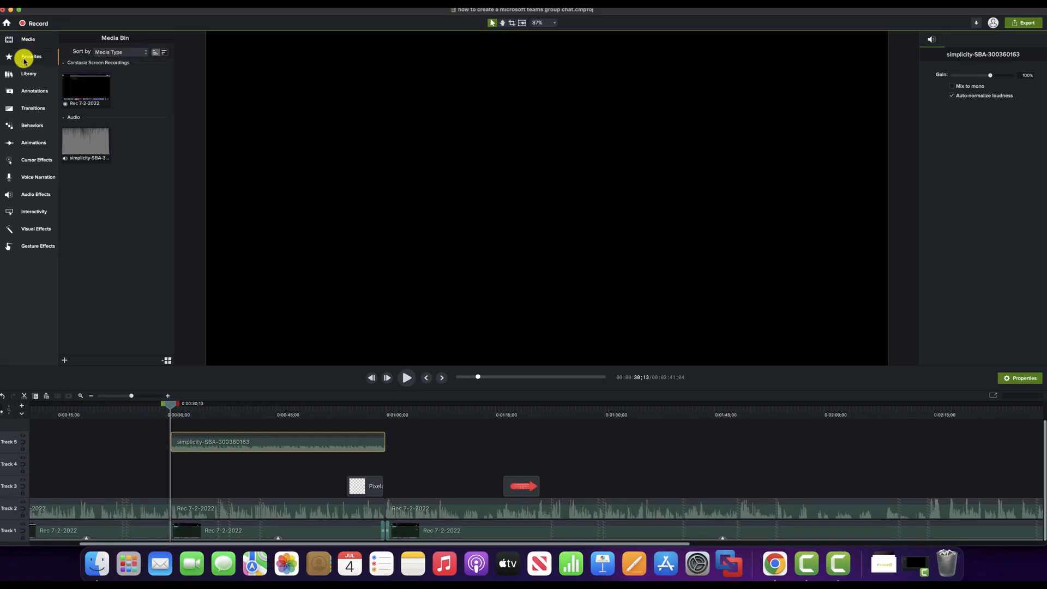
Step: Show the favorites collection and look through its saved annotations, transitions and effects
left_click(24, 61)
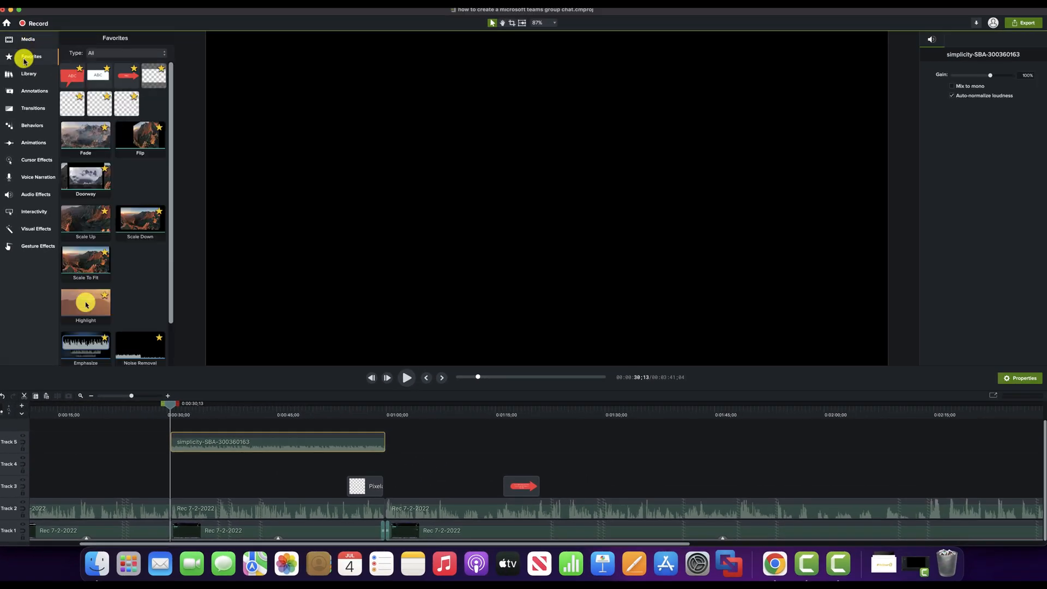
scroll(101, 136, "down", 2)
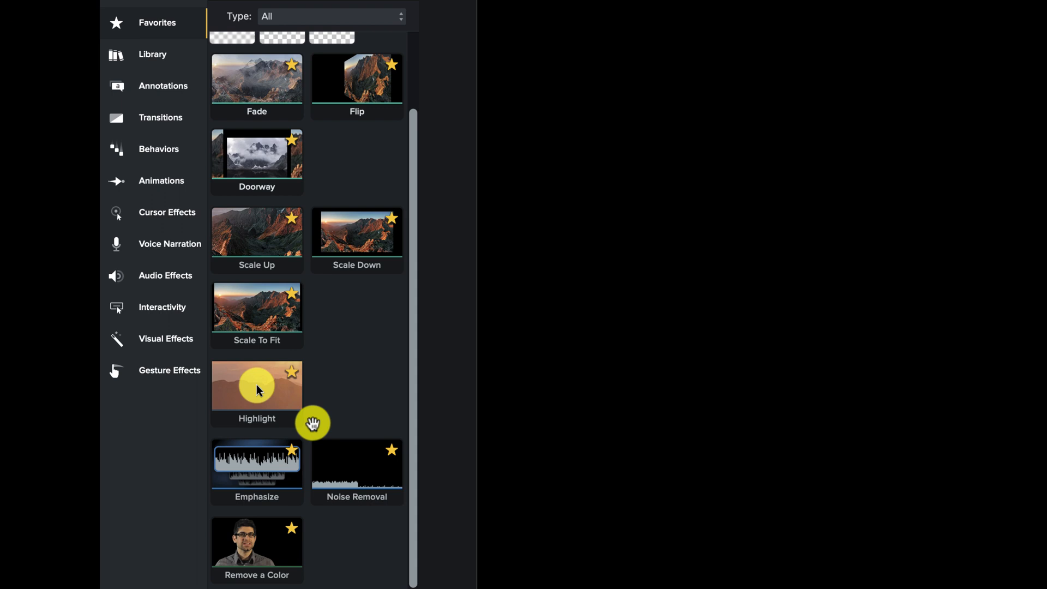
Step: Apply the Fade In and Fade Out audio effects to the simplicity clip on Track 5
left_click(186, 285)
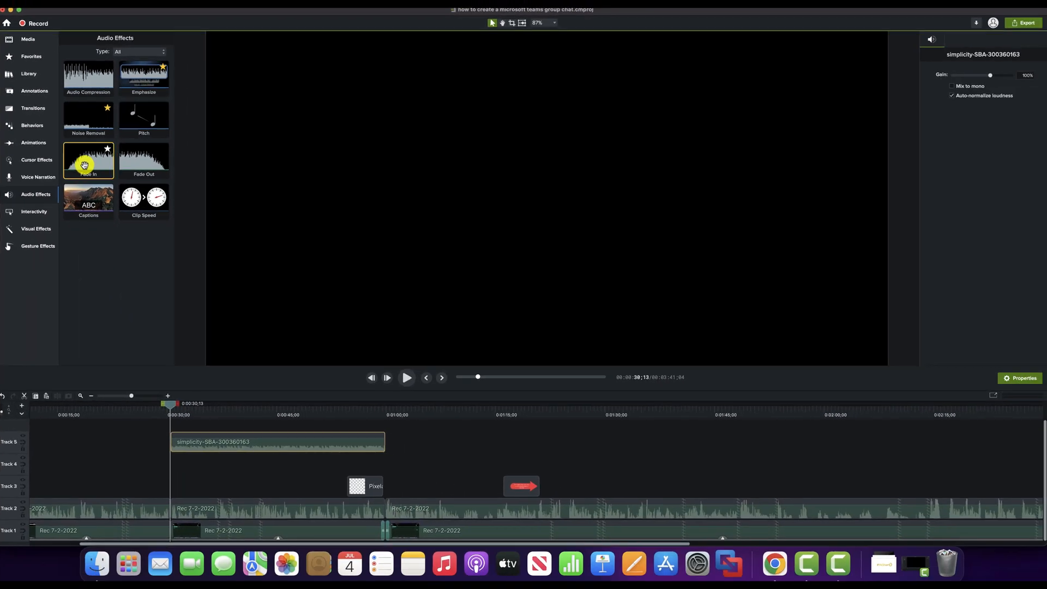
left_click_drag(85, 165, 176, 443)
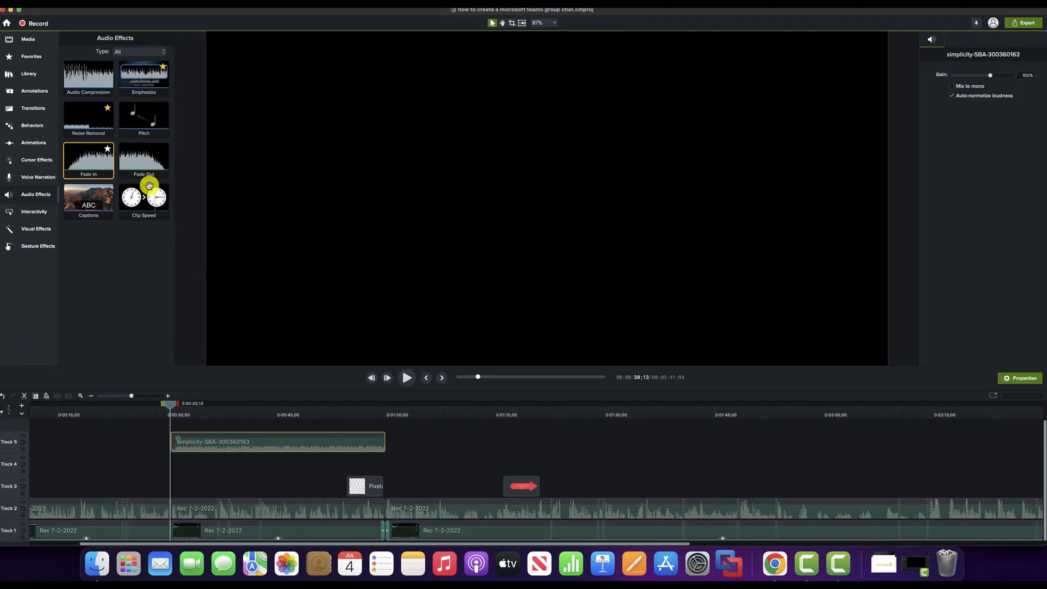
left_click_drag(138, 150, 366, 437)
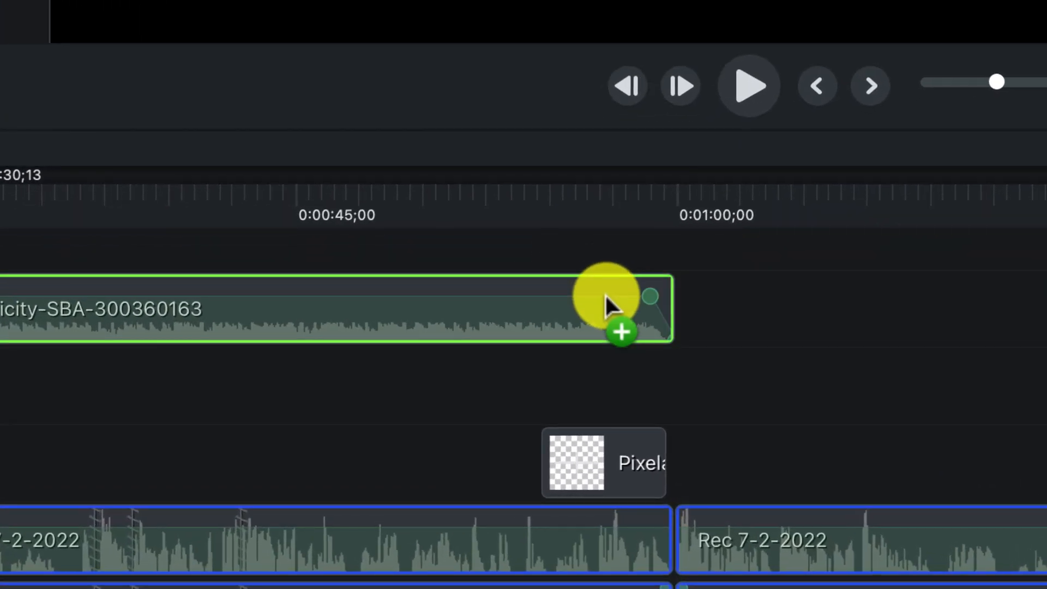
left_click_drag(604, 293, 605, 293)
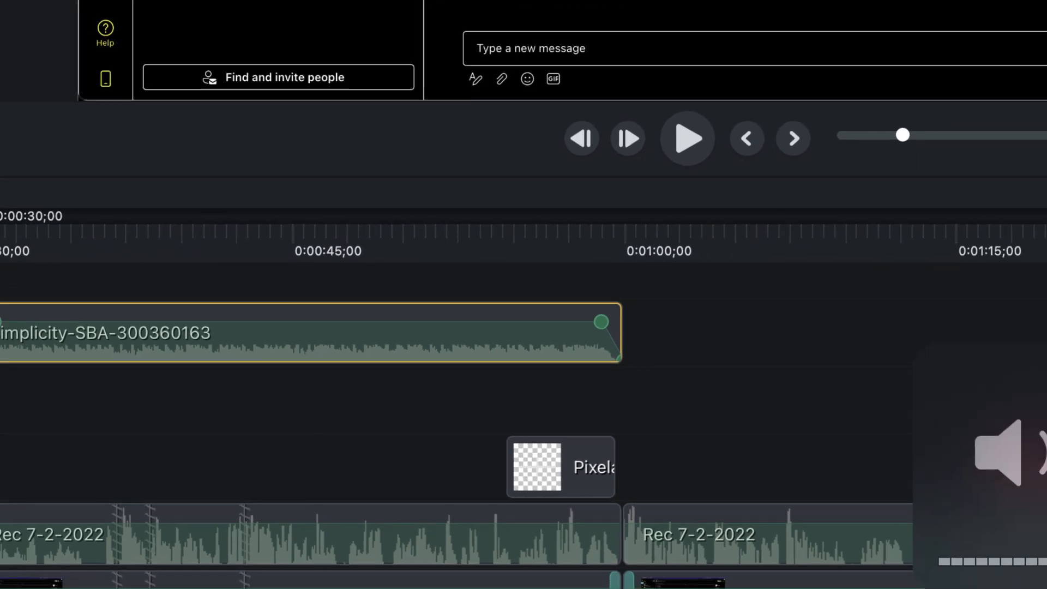
Step: Play the timeline from about 0:00:30 to hear how the music fades in
key("space")
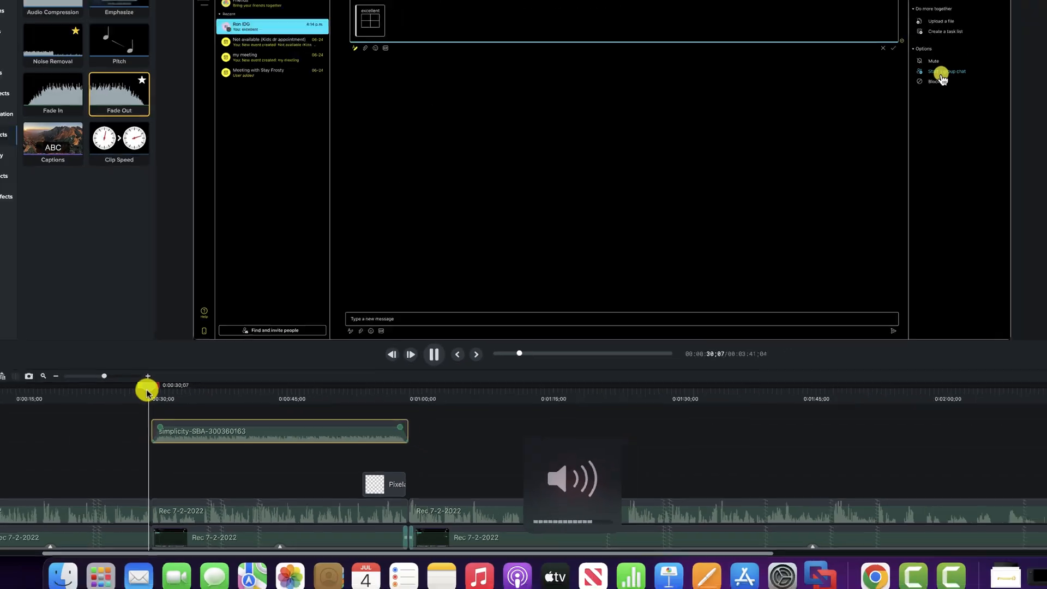
key("space")
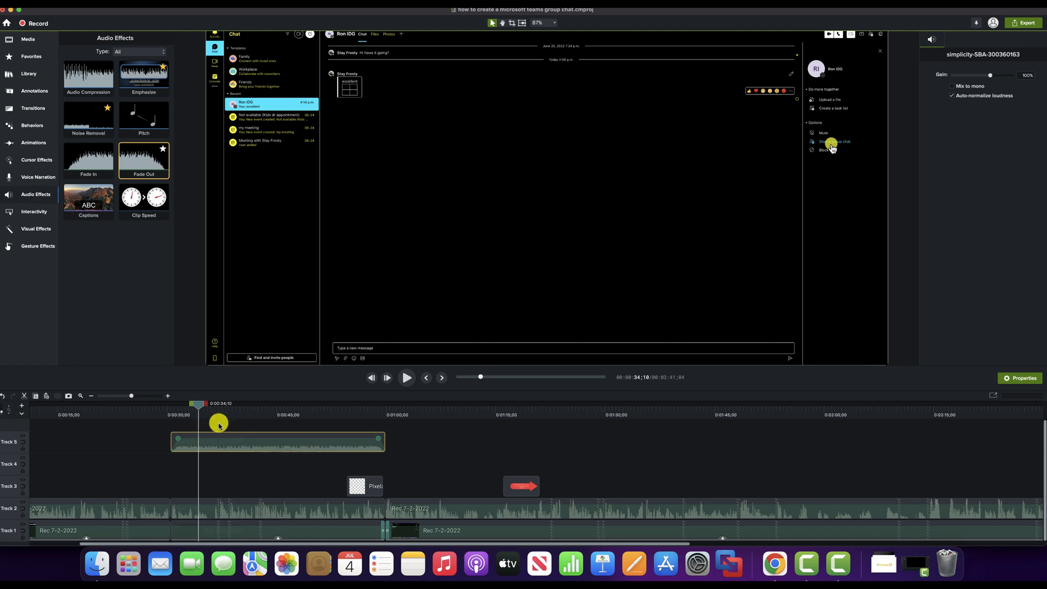
key("space")
key("space")
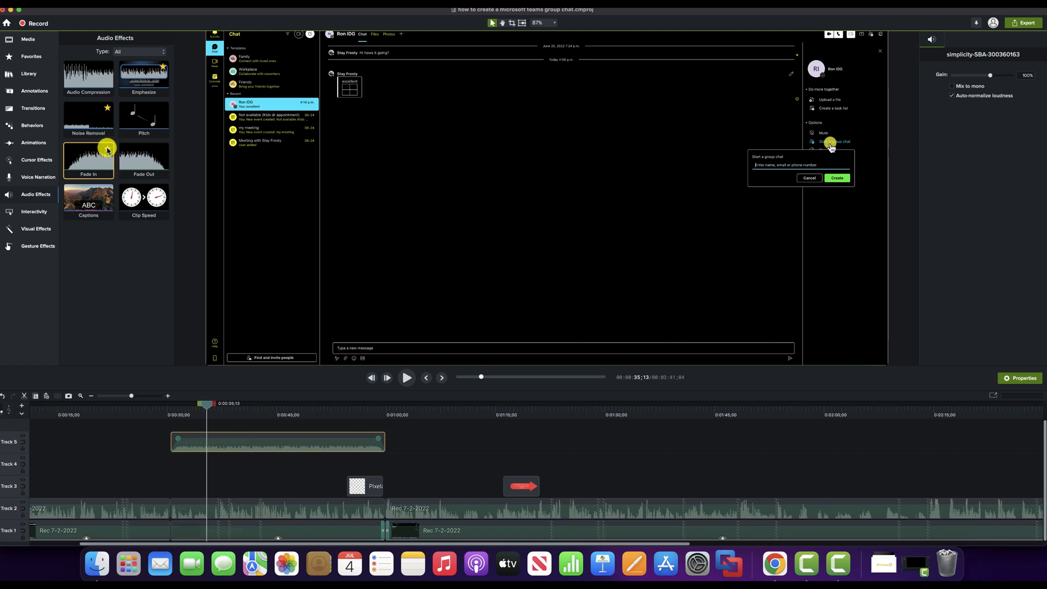
Step: Add the Fade In and Fade Out audio effects to the favorites and show them in the favorites collection
left_click(107, 150)
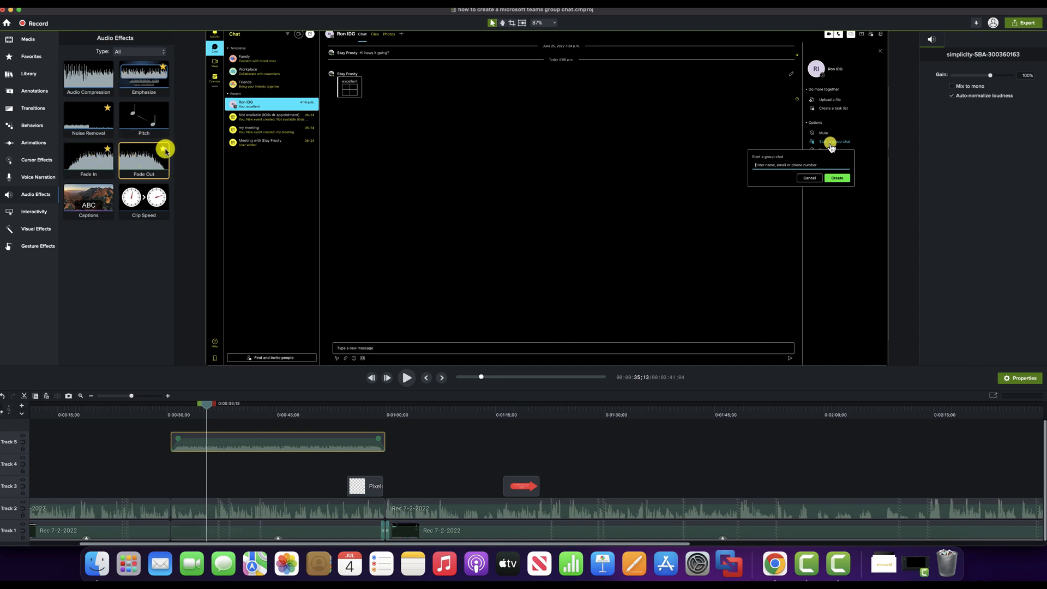
left_click(162, 150)
left_click(31, 56)
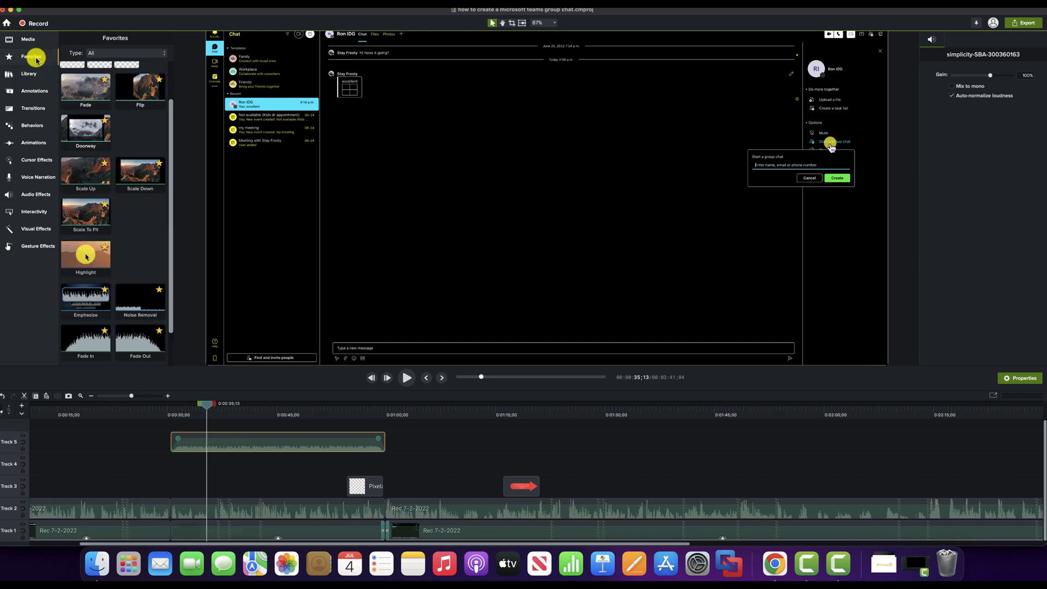
scroll(133, 210, "down", 2)
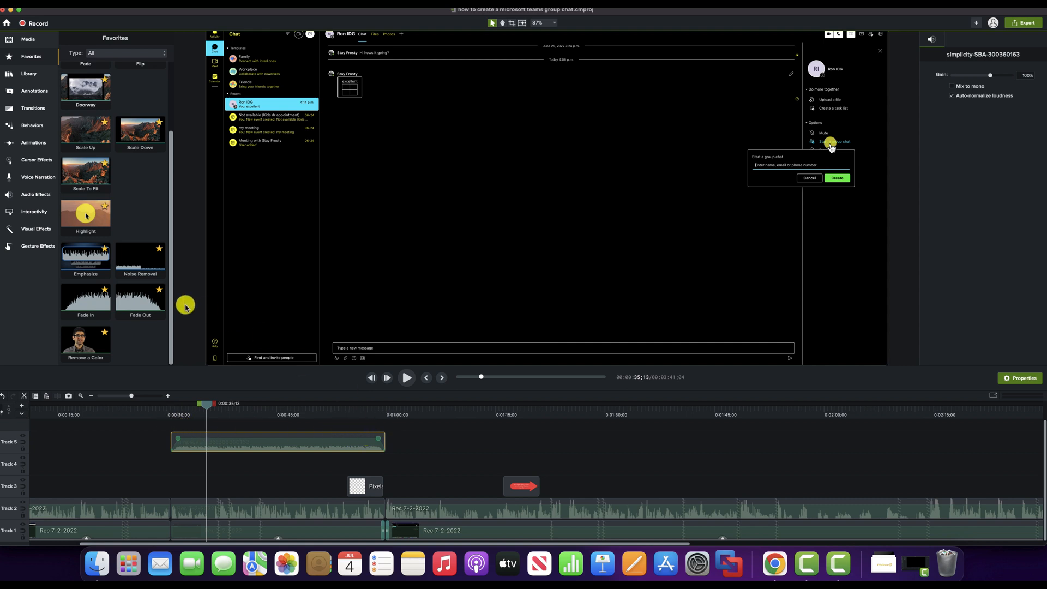
Step: Apply the Emphasize effect to the Track 2 recording under the music and play it back from about 0:00:30
left_click_drag(77, 261, 207, 505)
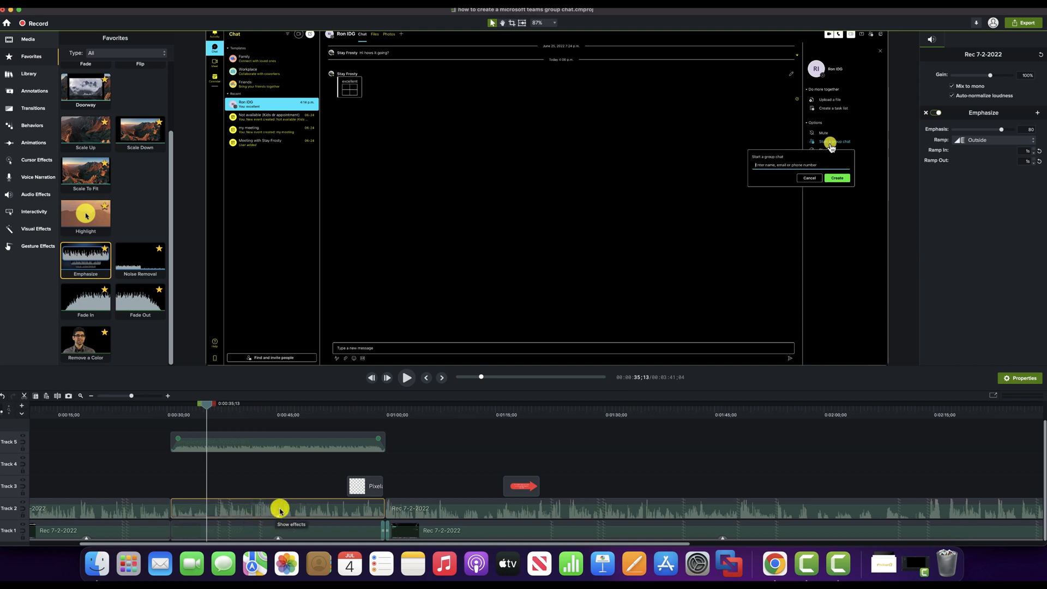
left_click_drag(209, 408, 171, 423)
key("space")
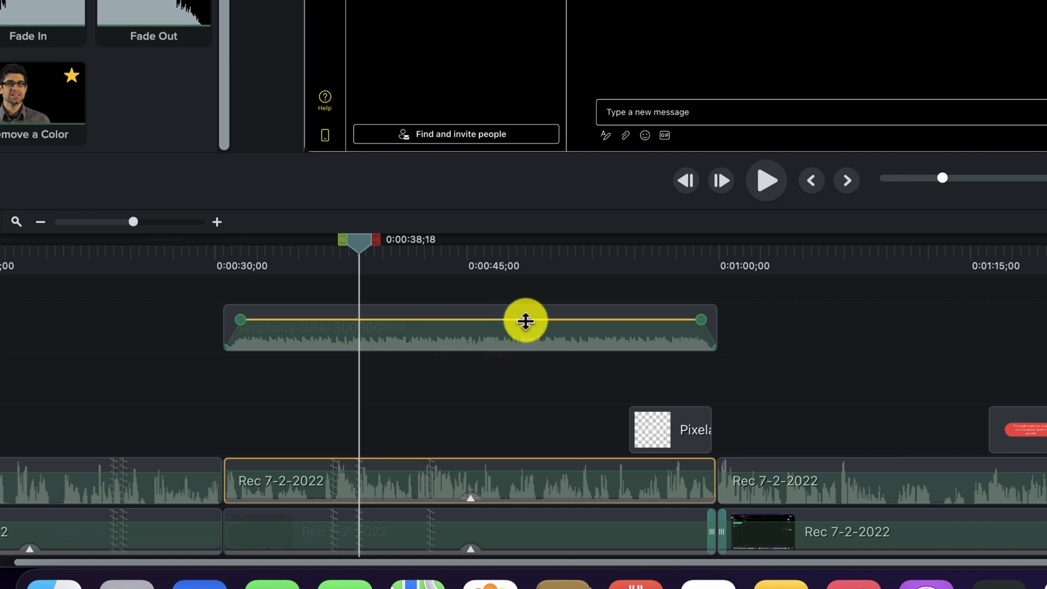
Step: Lower the gain of the simplicity clip to 81%
left_click_drag(525, 320, 525, 325)
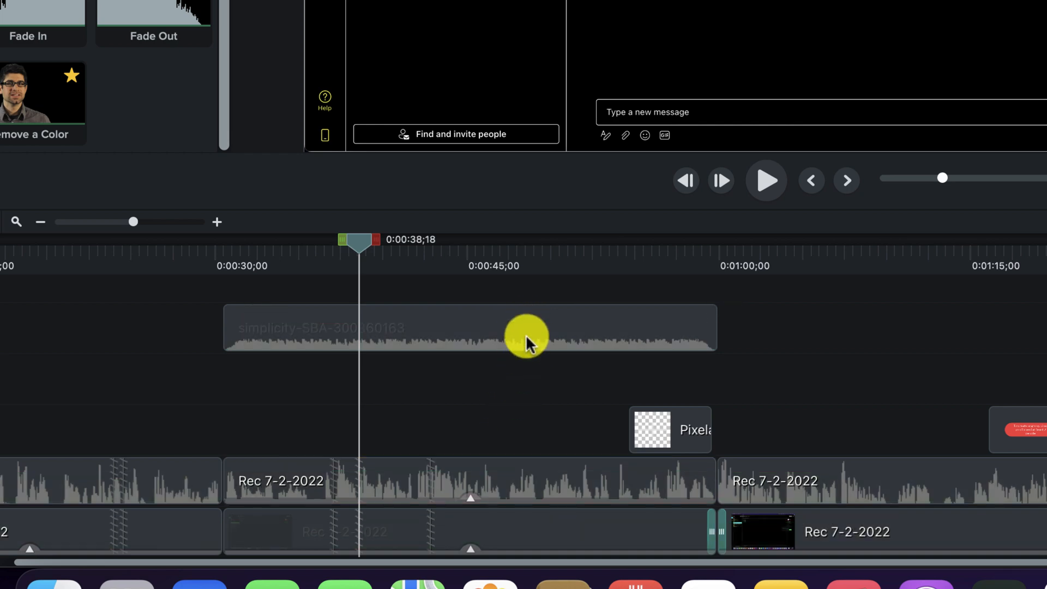
left_click(526, 337)
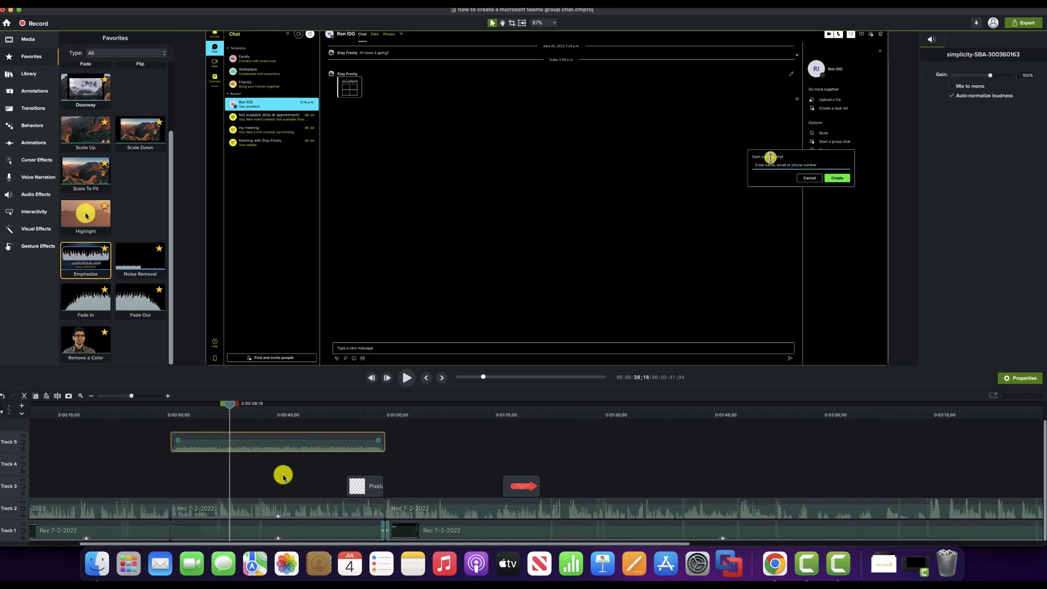
left_click(328, 458)
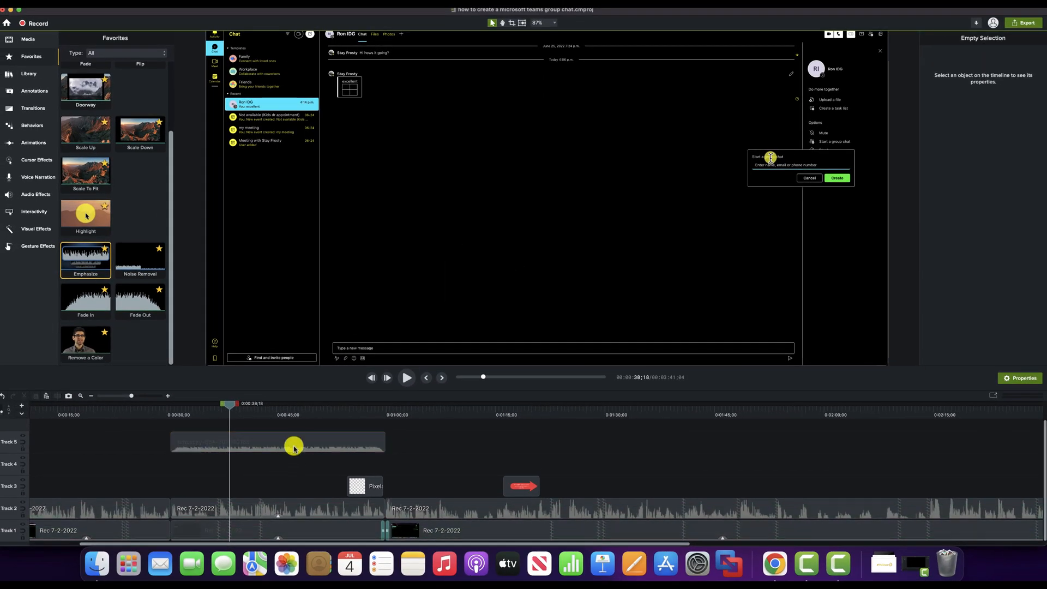
left_click(340, 419)
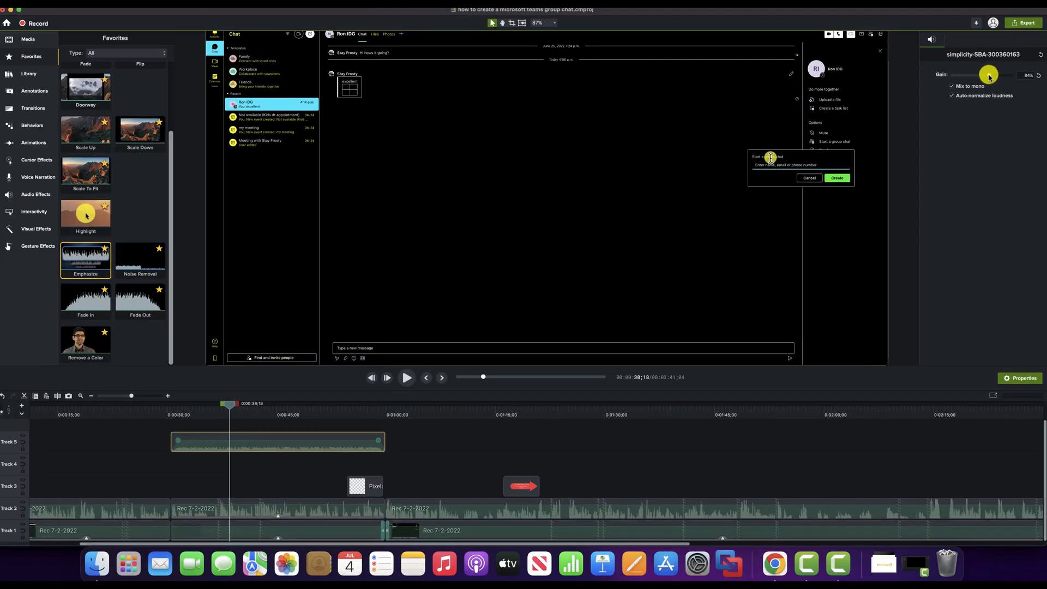
left_click_drag(611, 255, 603, 260)
left_click_drag(987, 80, 982, 80)
Step: Play the timeline from 0:00:30;12 to check the music level against the narration, then clear the selection
left_click_drag(228, 404, 168, 407)
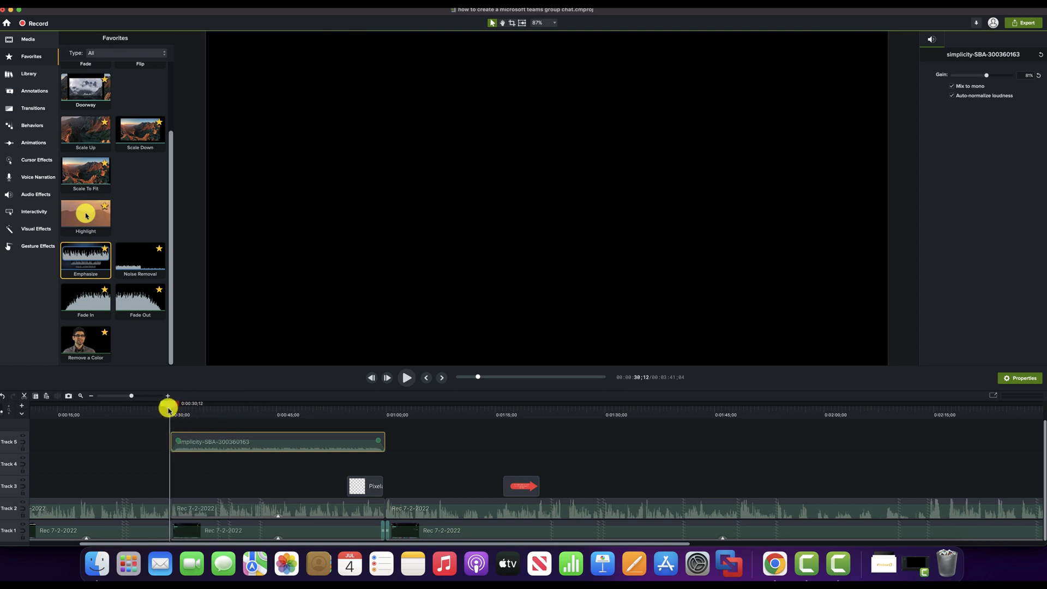
key("space")
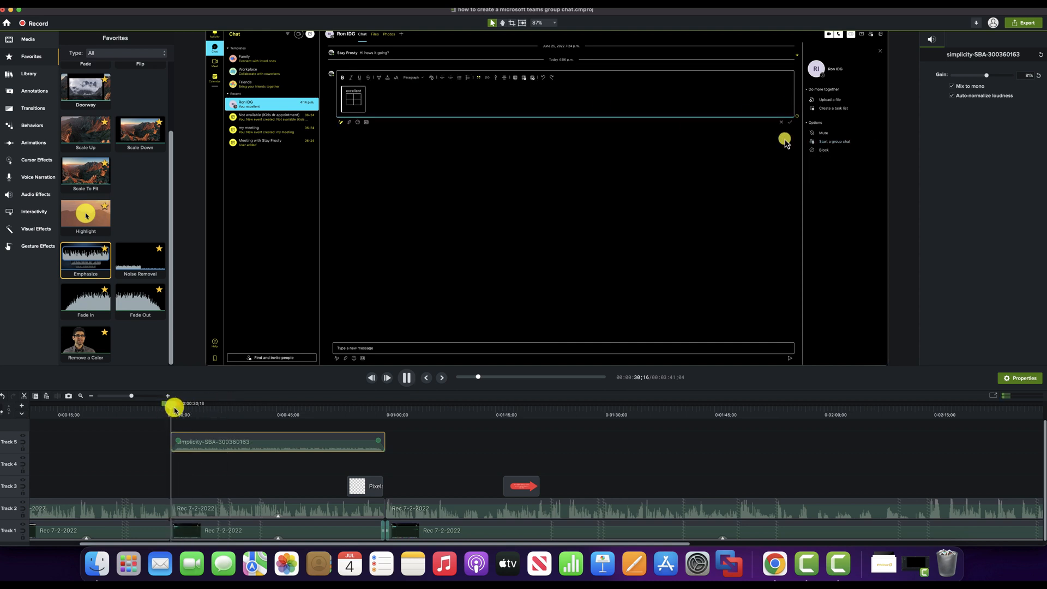
key("space")
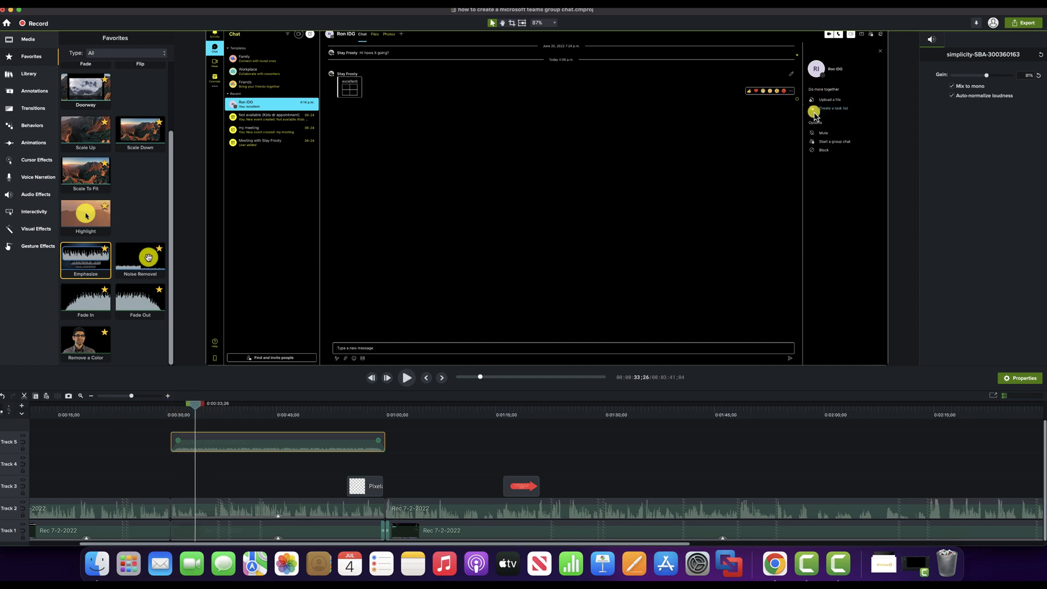
left_click(137, 431)
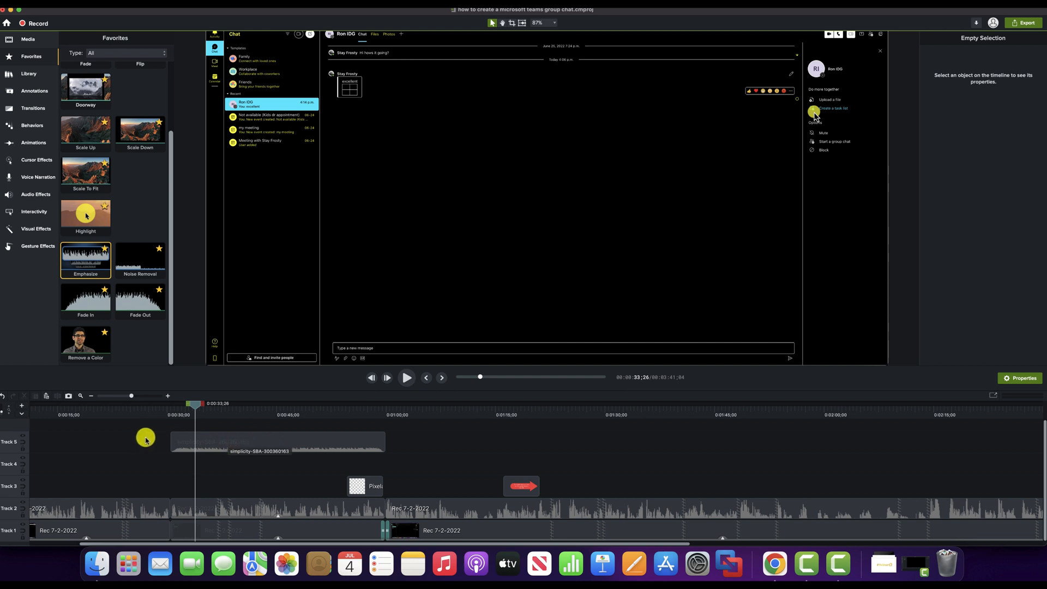
Step: Save the simplicity clip to the Default library as "corp audio" and place a copy of it on Track 5 at about 0:01:10
left_click(224, 445)
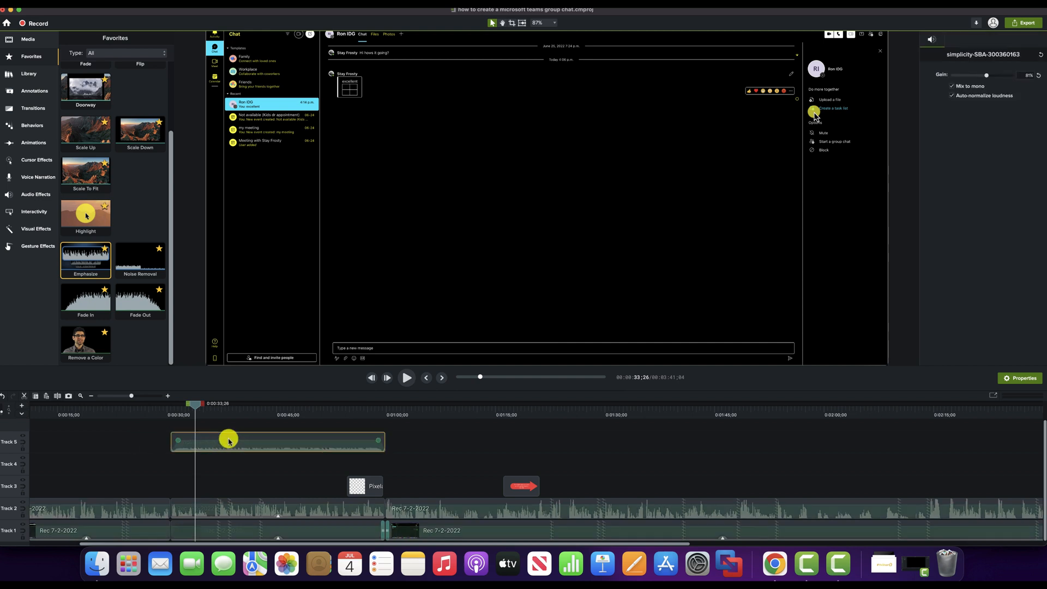
right_click(230, 439)
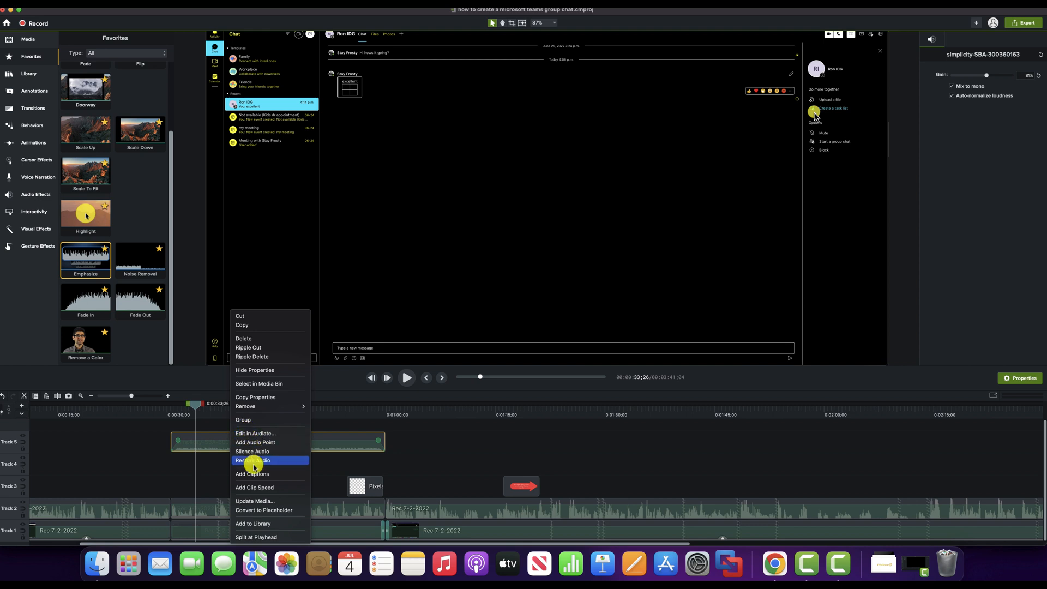
left_click(248, 525)
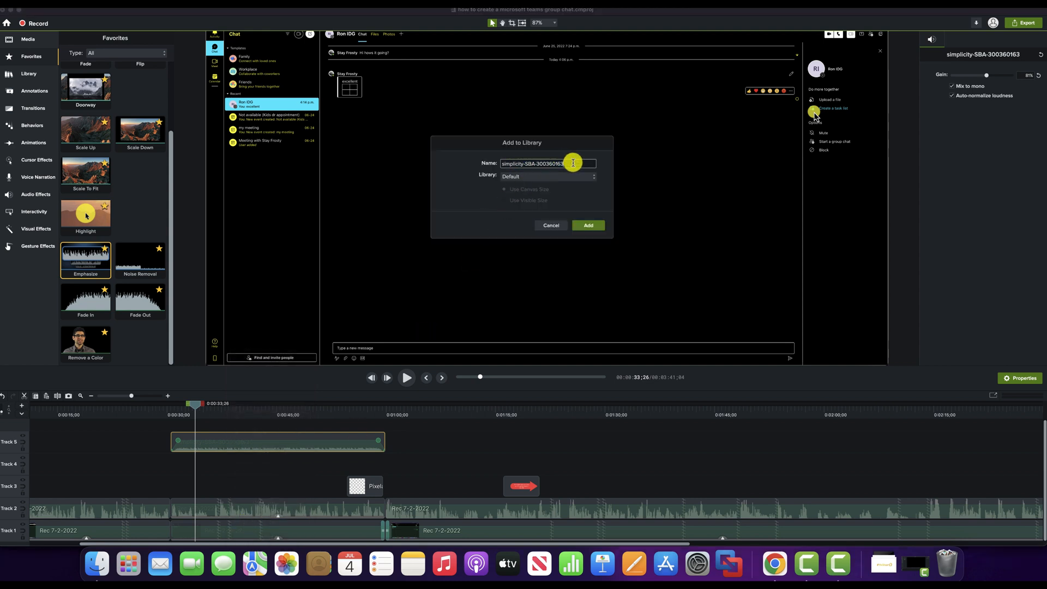
type("corp audio")
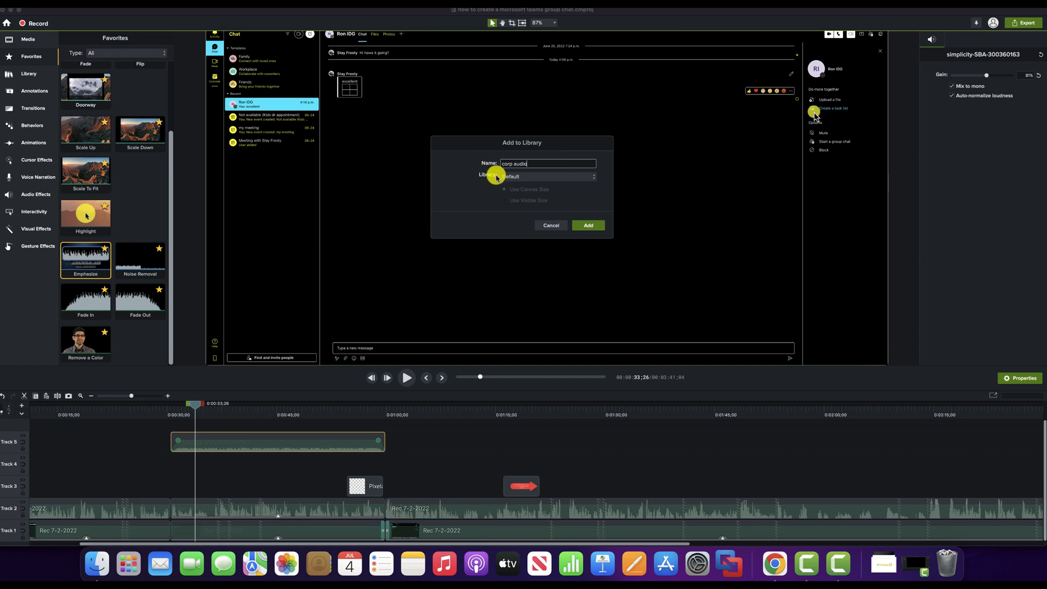
left_click(585, 230)
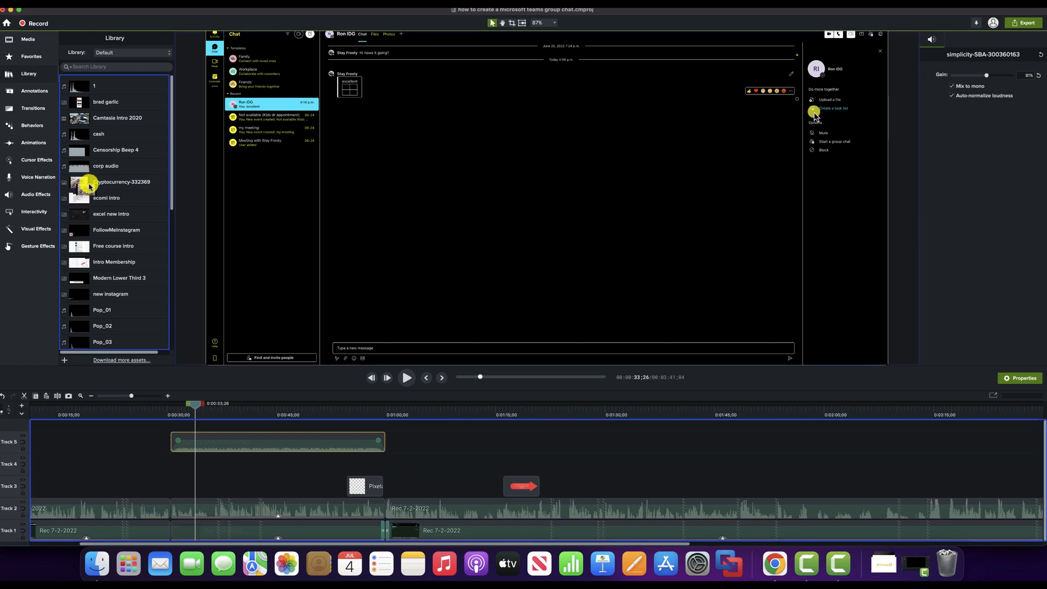
left_click_drag(85, 166, 474, 442)
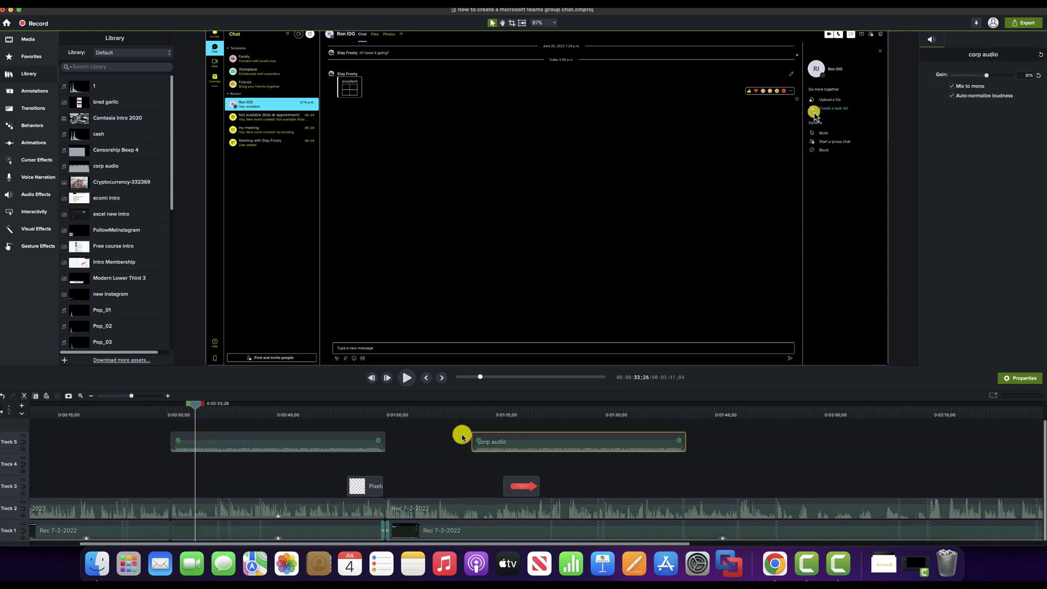